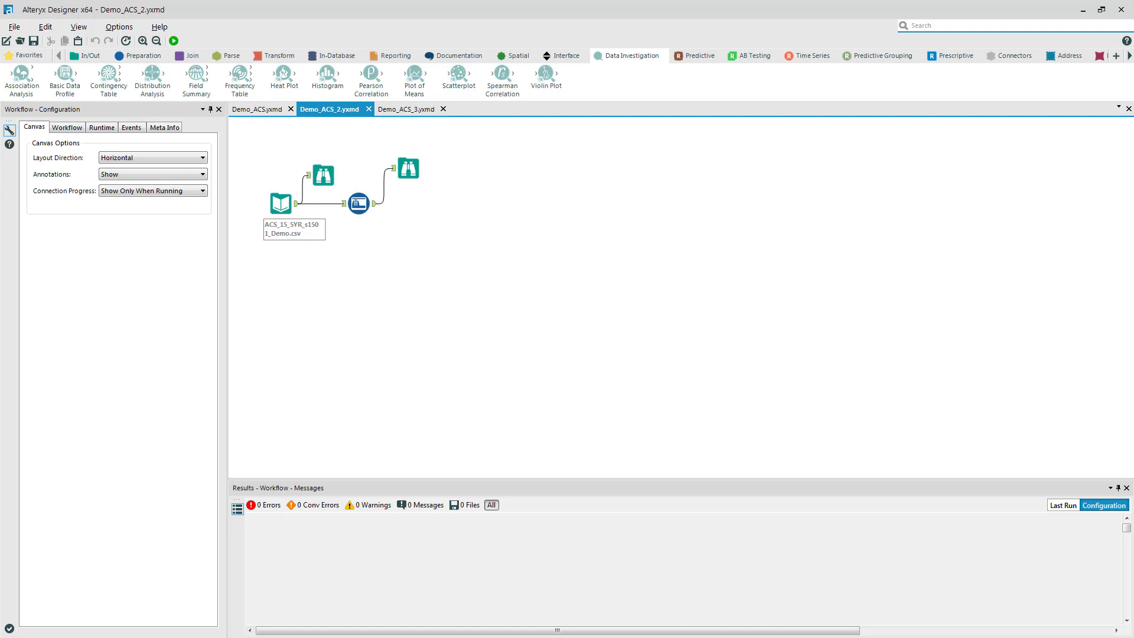
# - Review the input, Auto Field and Browse tools in Demo_ACS_2.yxmd and switch to the Demo_ACS_3.yxmd workflow
pyautogui.click(278, 207)
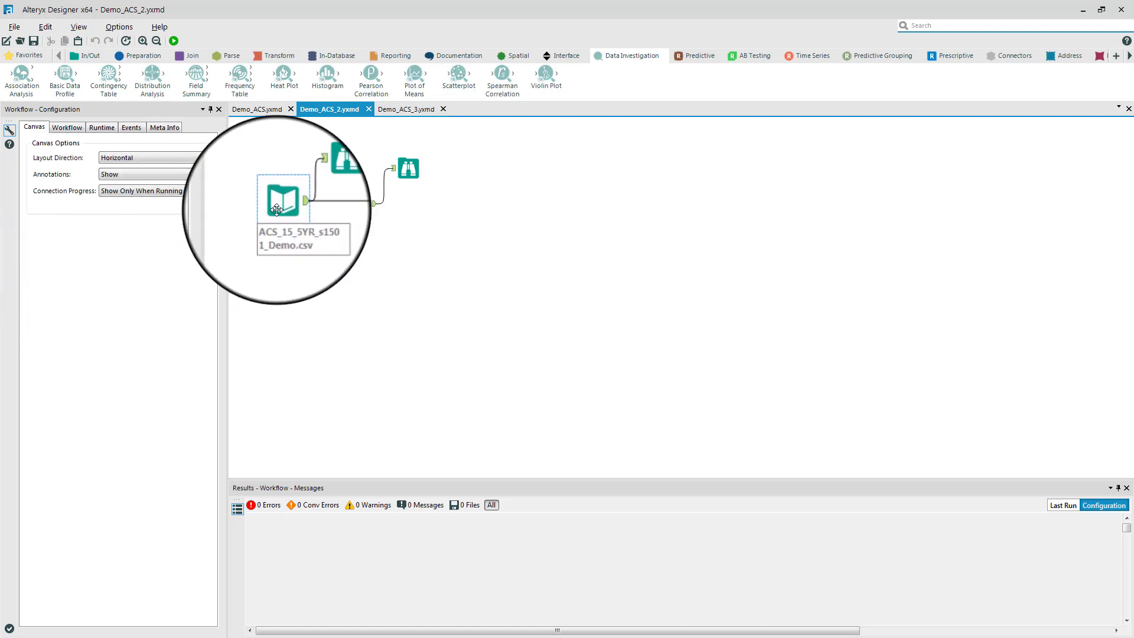
pyautogui.click(356, 208)
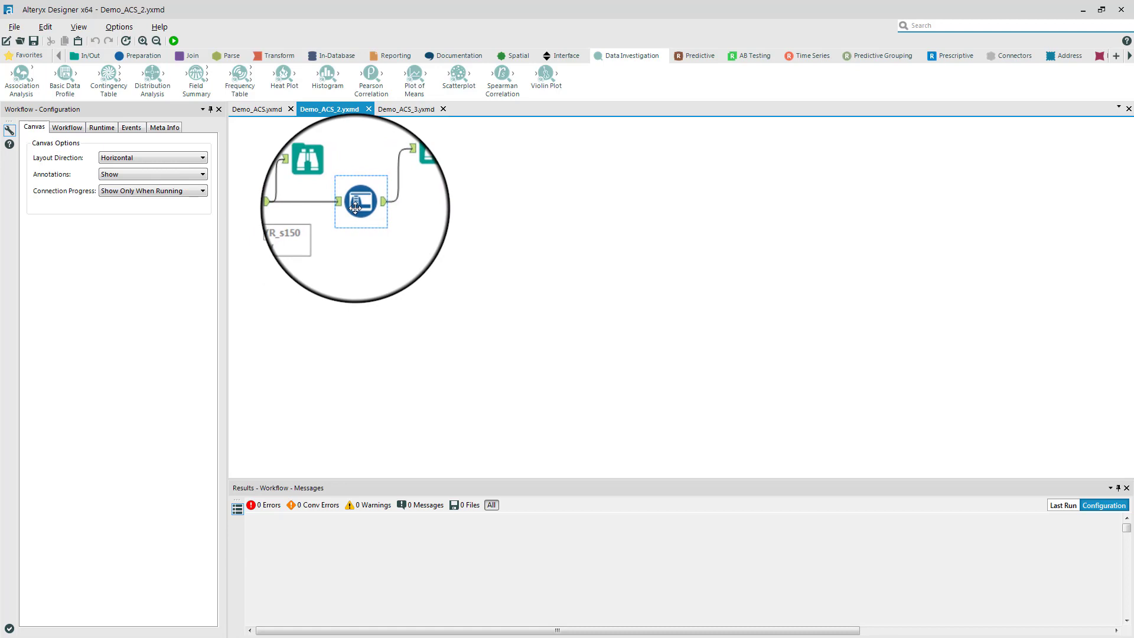
pyautogui.click(277, 206)
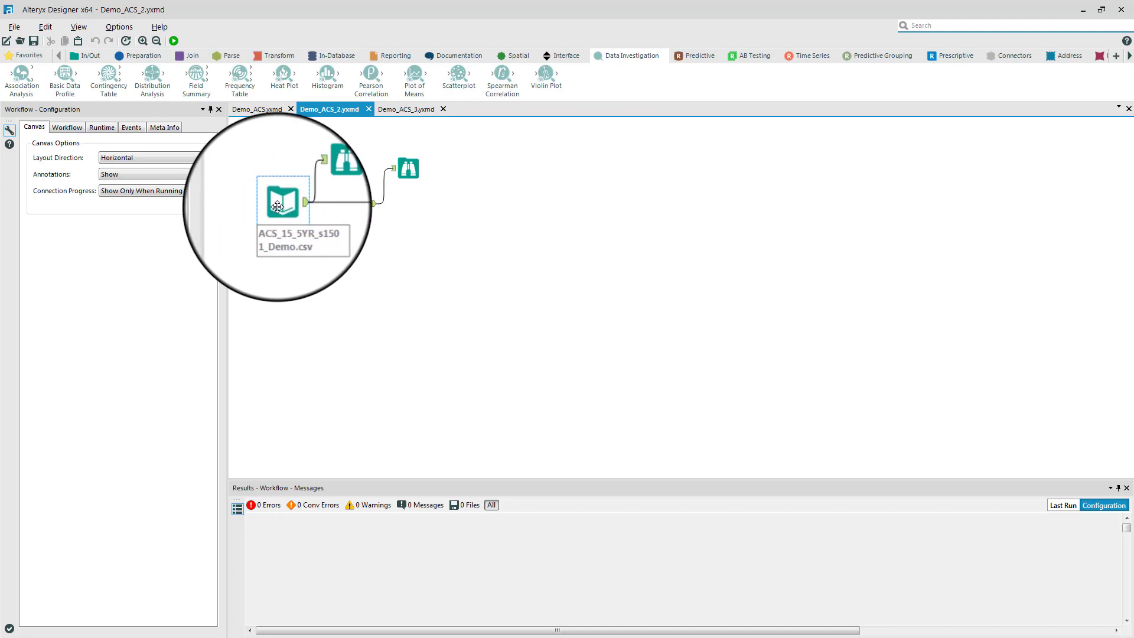
pyautogui.click(320, 179)
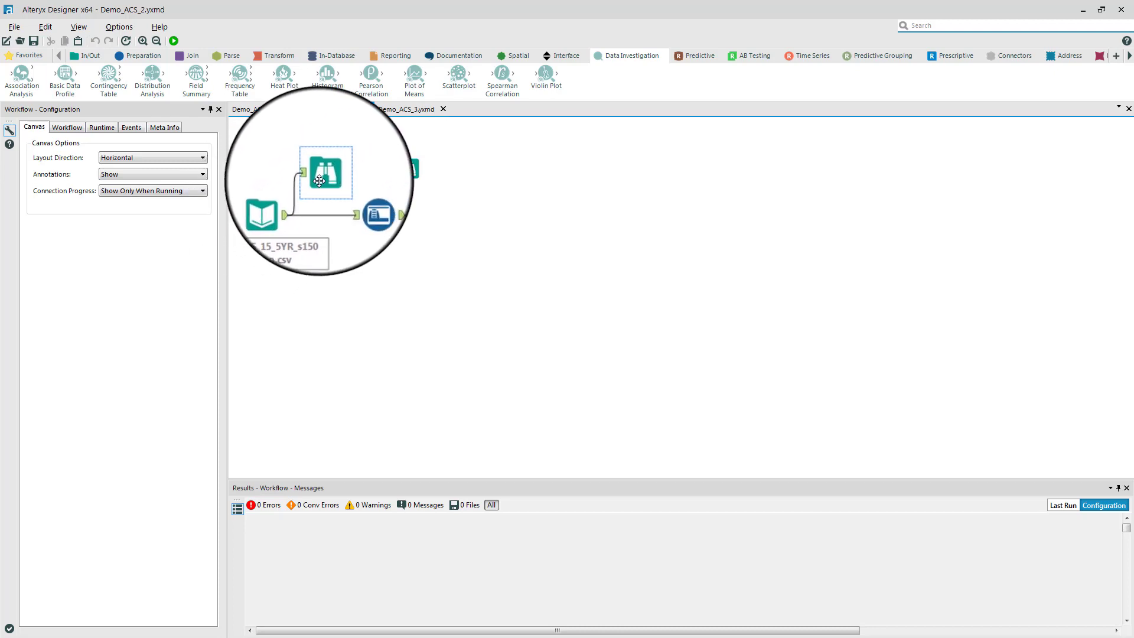
pyautogui.click(394, 112)
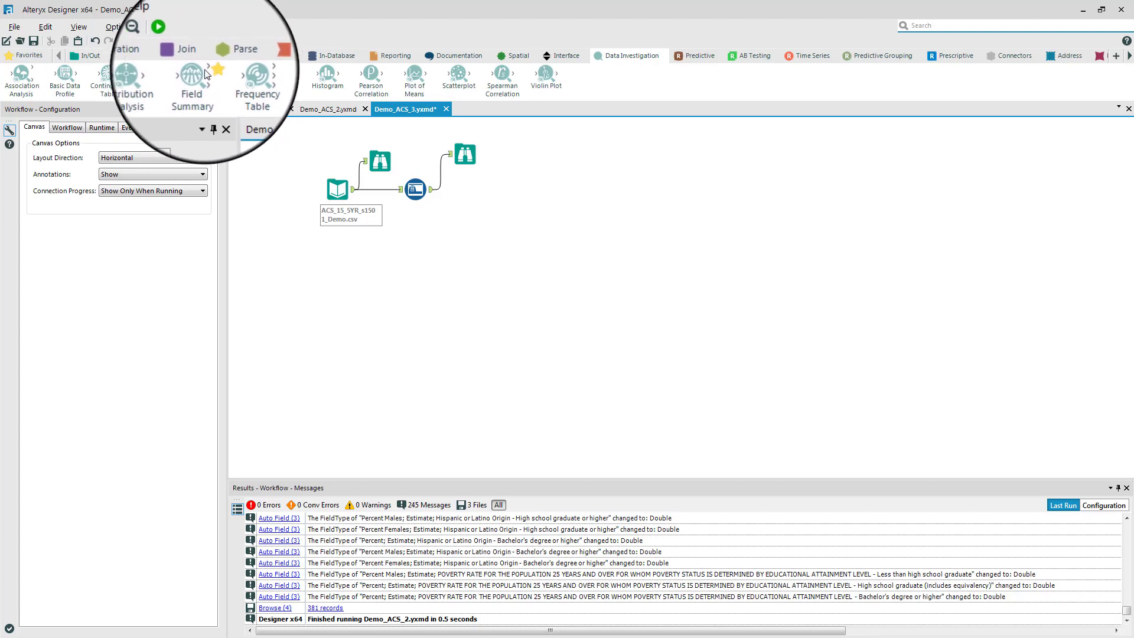
# - Mark the Field Summary tool as a favorite, check it among the Favorites, and return to the Data Investigation tools
pyautogui.moveTo(201, 75)
pyautogui.moveTo(201, 76); pyautogui.dragTo(206, 73)
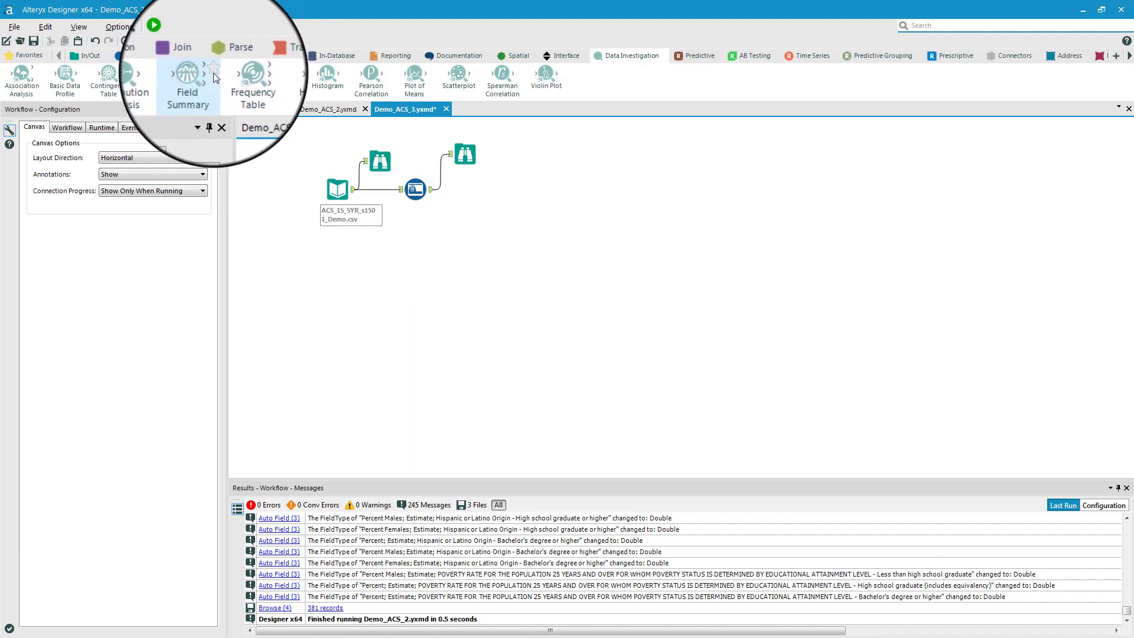
pyautogui.click(27, 59)
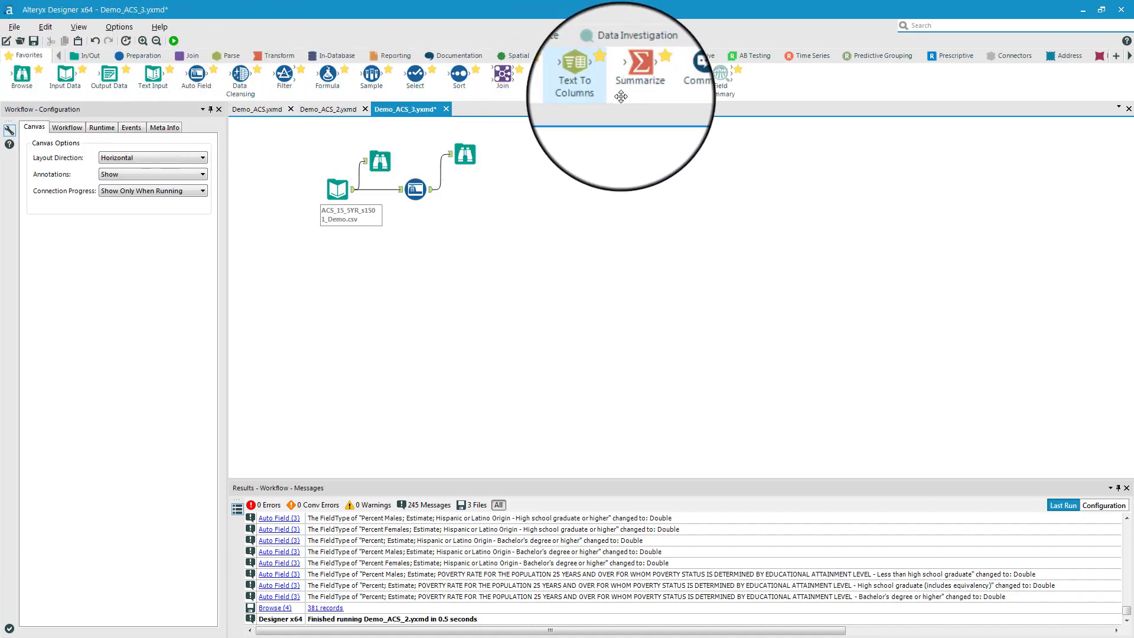
pyautogui.click(618, 57)
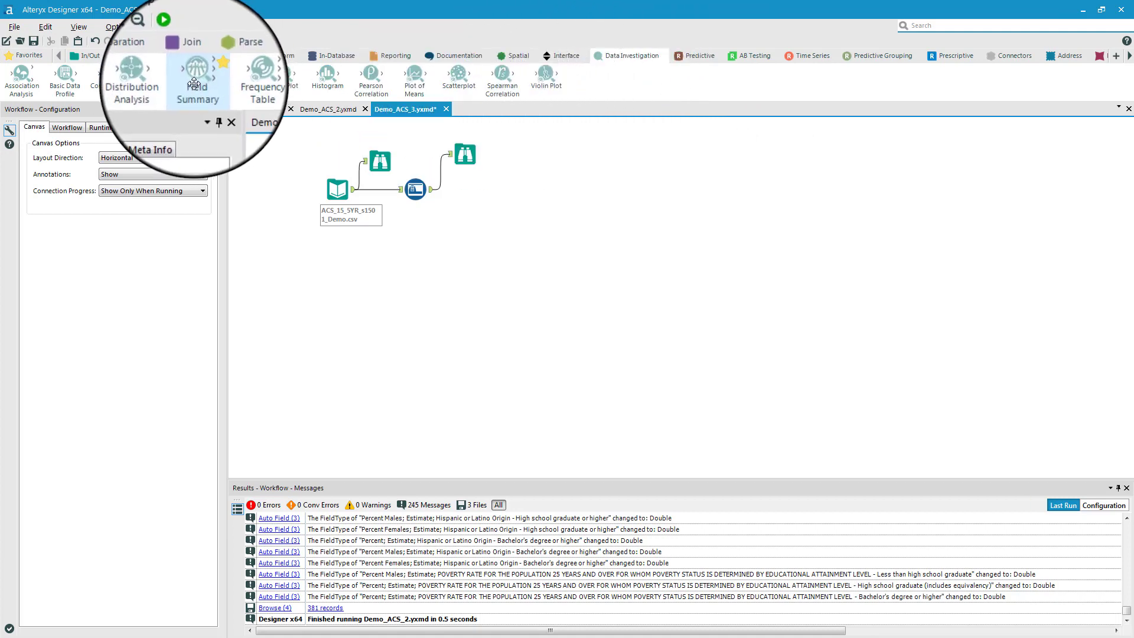
# - Open the Field Summary tool's example workflow and read its explanations of the O, R and I outputs
pyautogui.moveTo(193, 83); pyautogui.dragTo(195, 90)
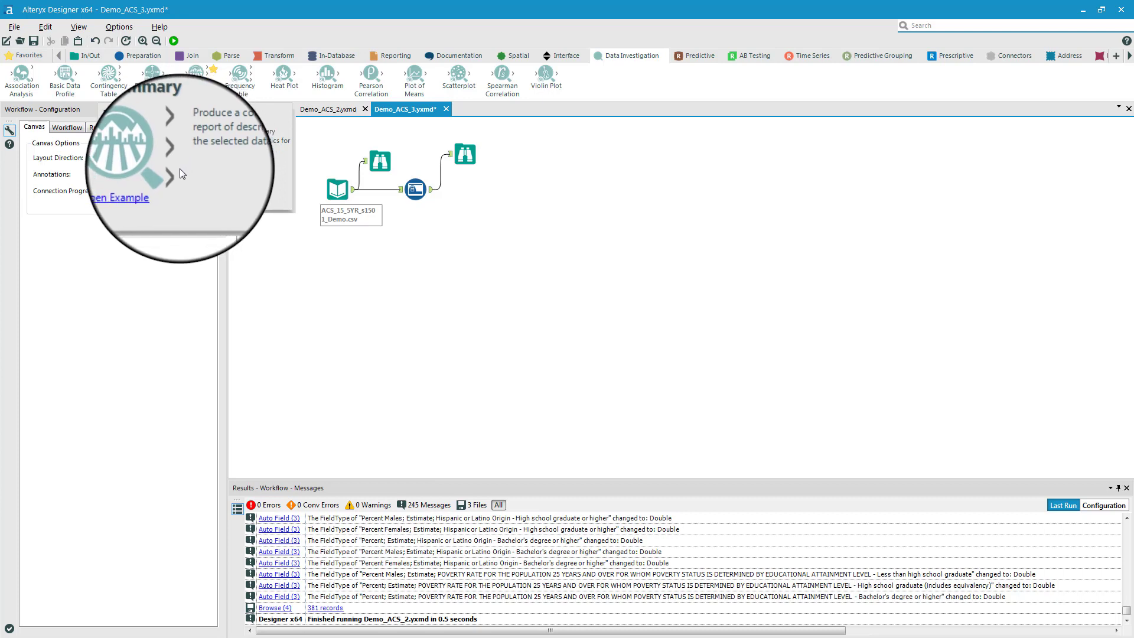
pyautogui.click(148, 190)
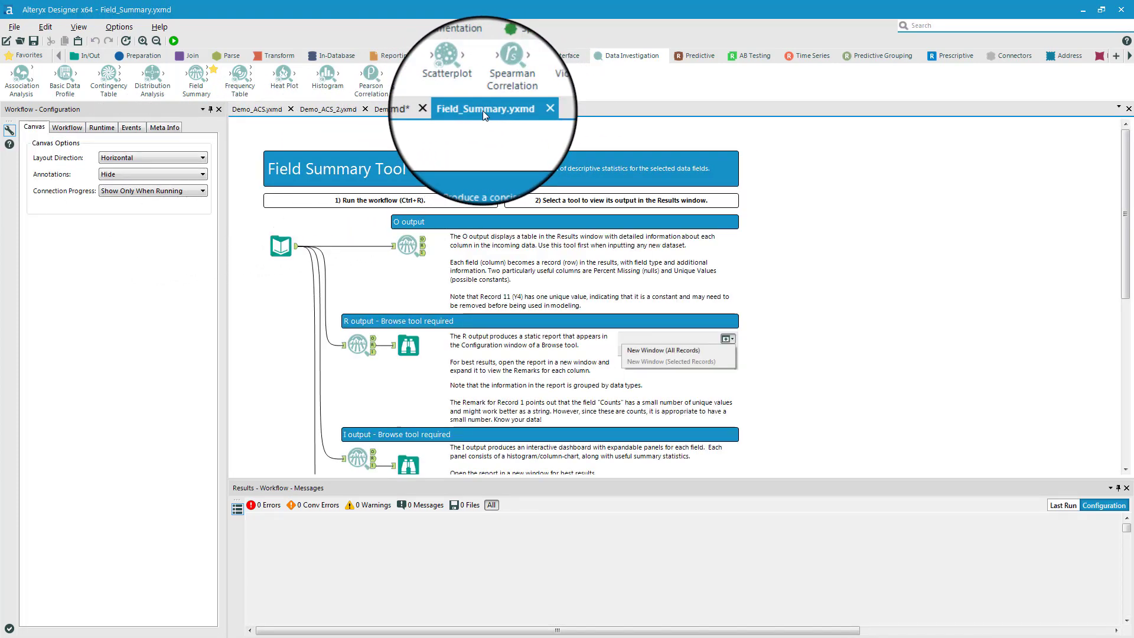
pyautogui.scroll(-1, 423, 185)
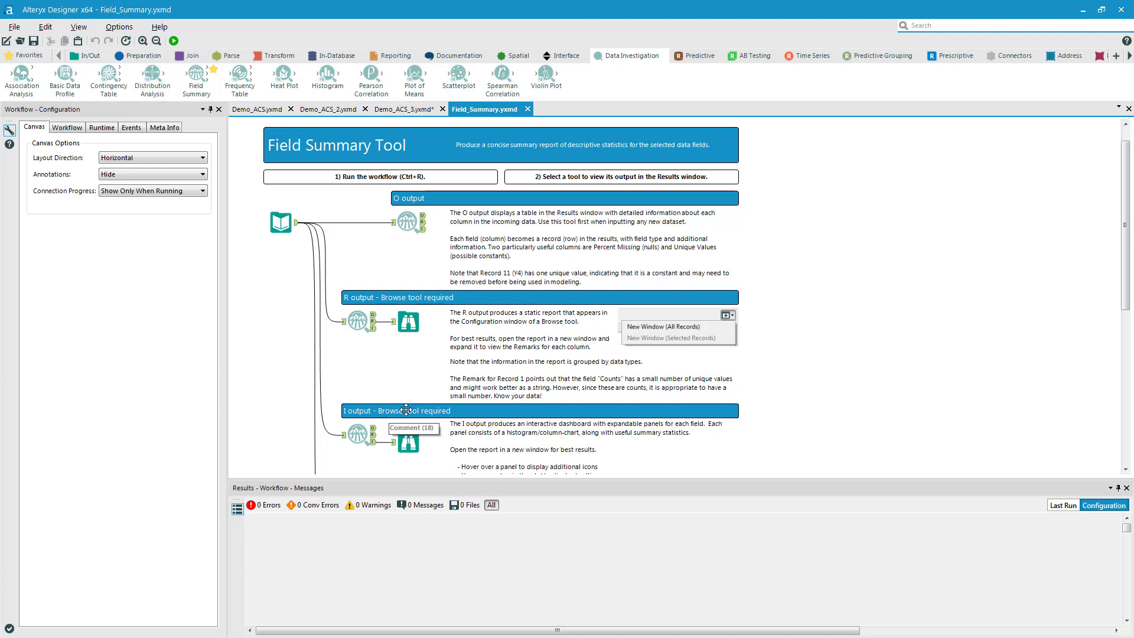
pyautogui.scroll(-1, 407, 410)
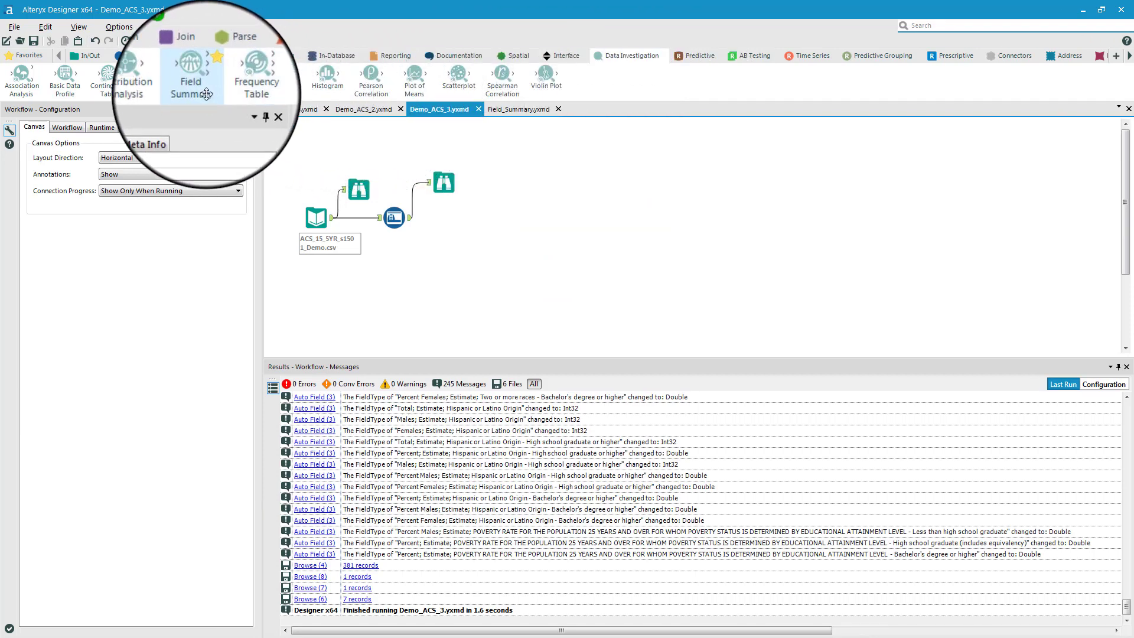
# - Add a Field Summary tool to the Demo_ACS_3.yxmd workflow and connect the Auto Field output to it
pyautogui.moveTo(206, 94); pyautogui.dragTo(518, 219)
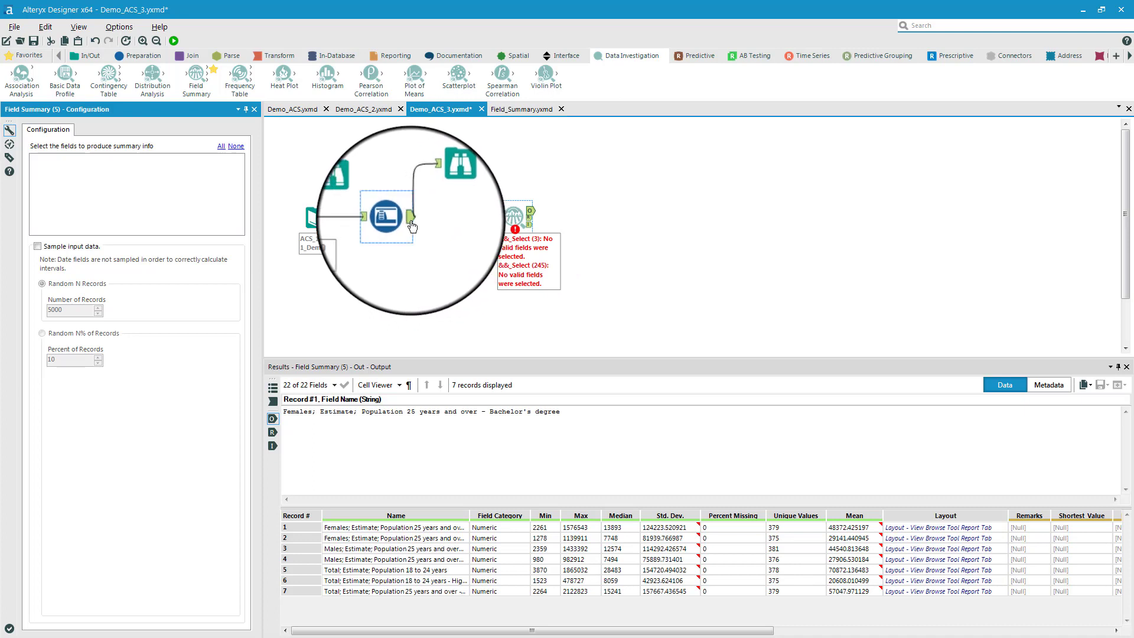
pyautogui.click(412, 227)
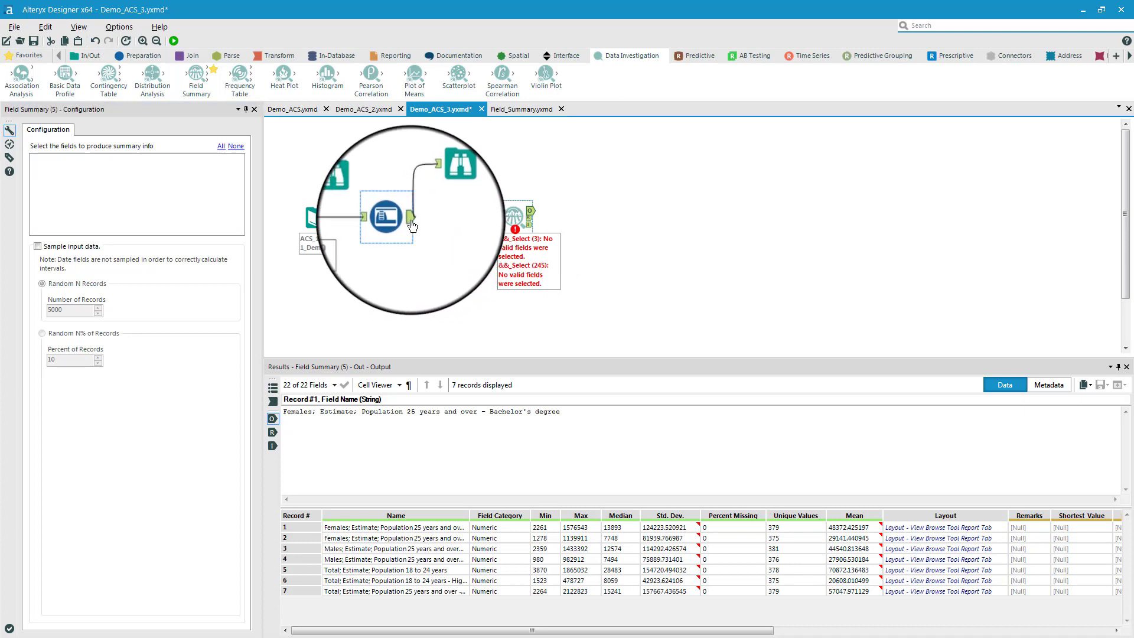
pyautogui.moveTo(411, 225); pyautogui.dragTo(499, 223)
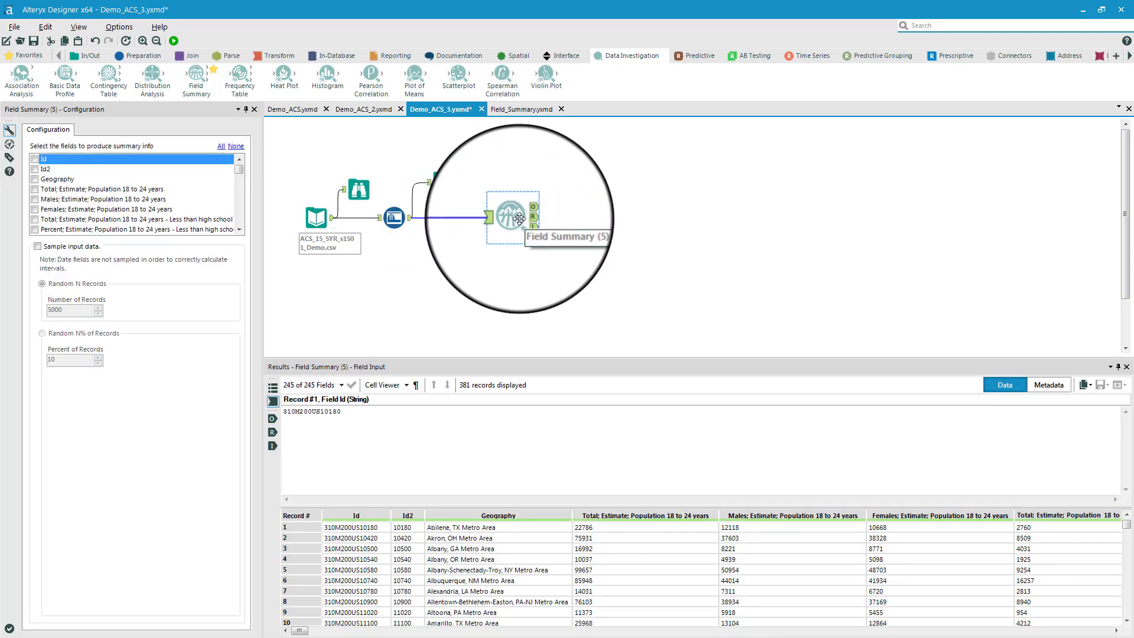
# - Add Browse tools after all three outputs of the Field Summary tool
pyautogui.rightClick(520, 220)
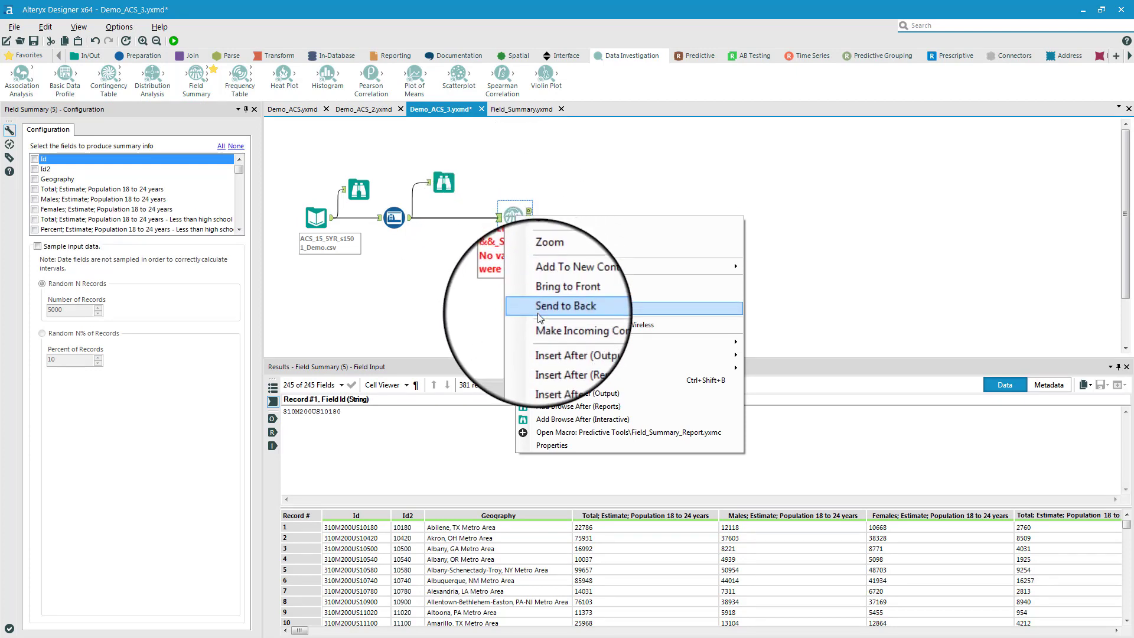
pyautogui.click(547, 381)
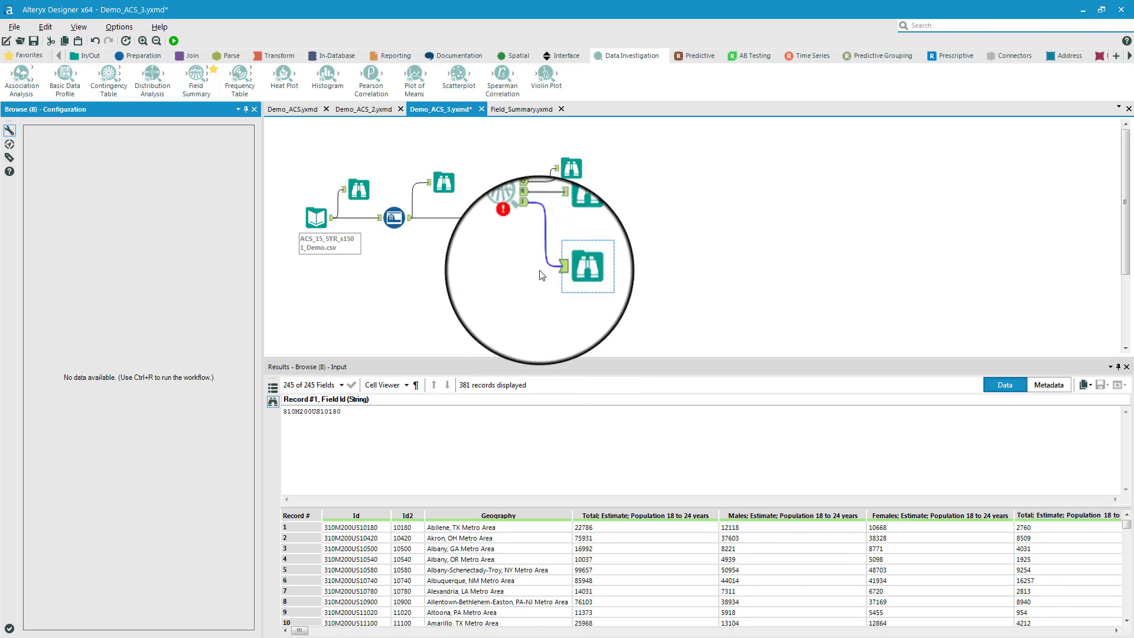
pyautogui.moveTo(529, 220)
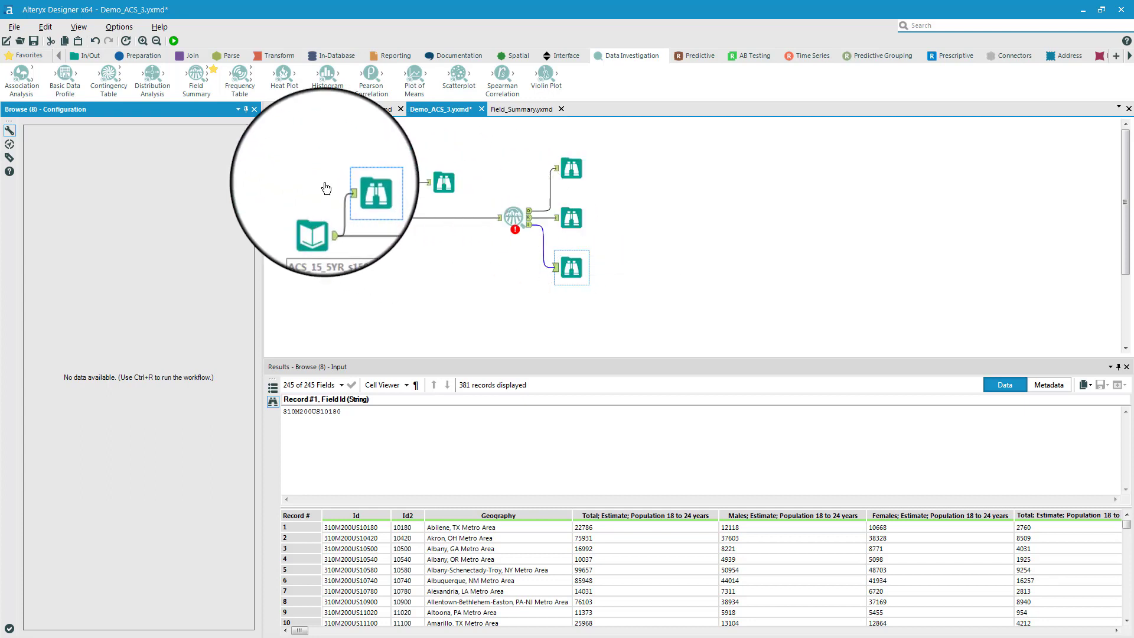
# - Look over the Field Summary tool's connections and rename the tool "Discriptive Statistics"
pyautogui.click(514, 217)
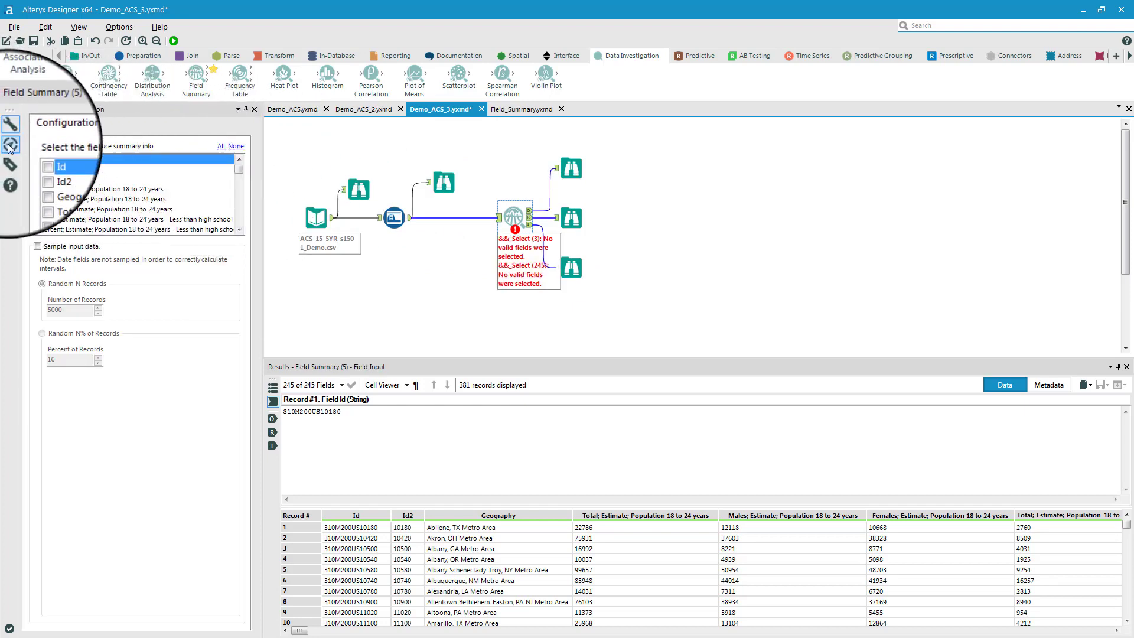
pyautogui.click(9, 147)
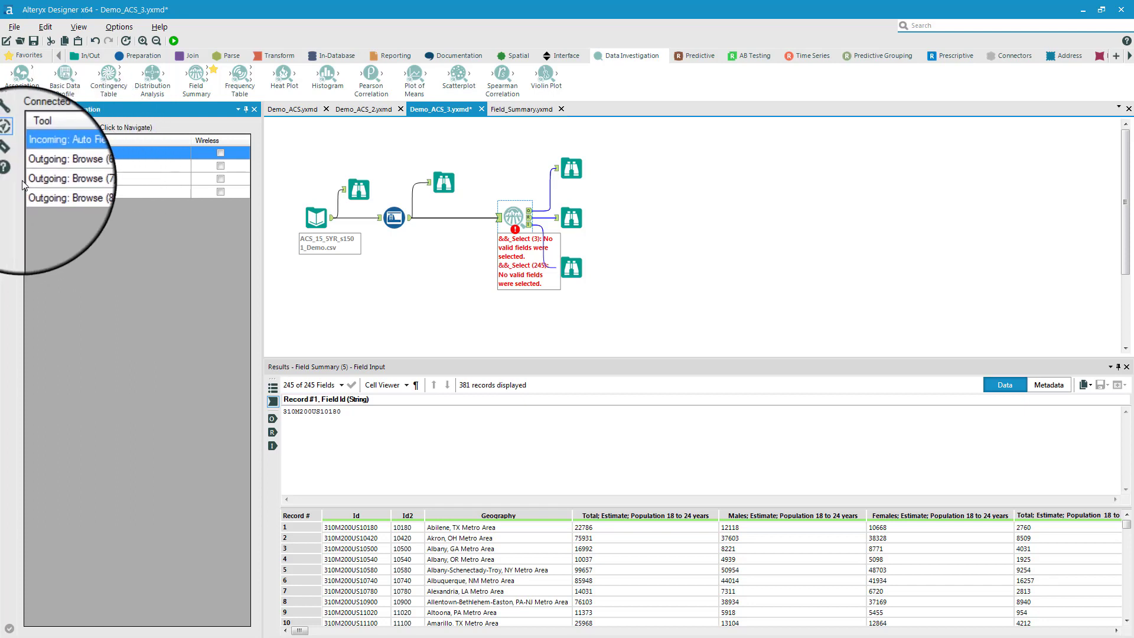
pyautogui.click(12, 161)
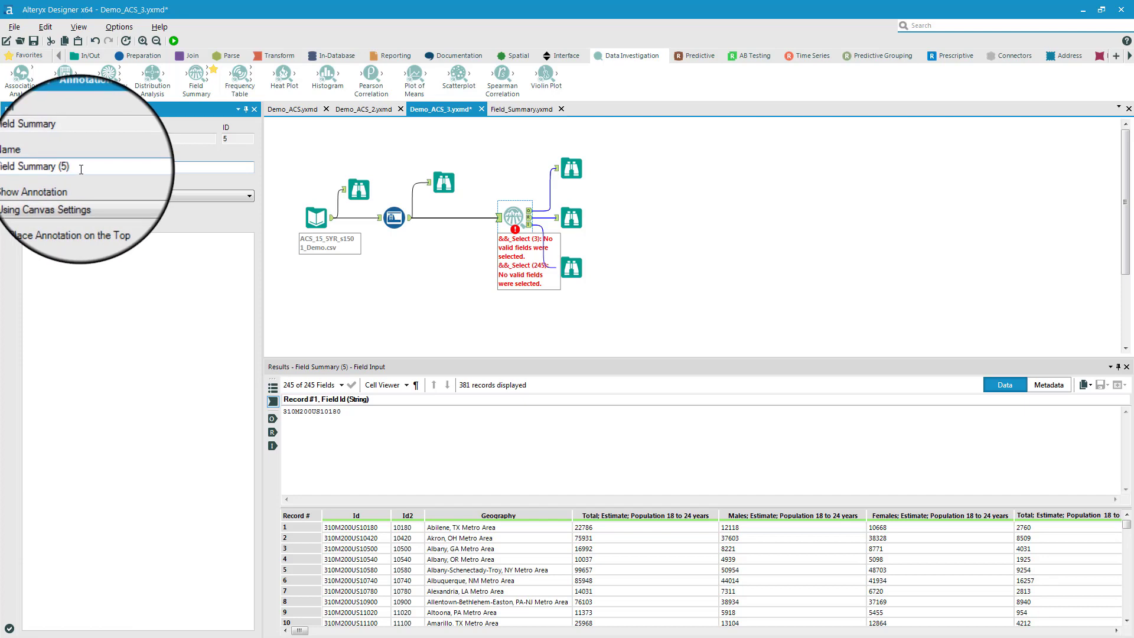
pyautogui.tripleClick(81, 168)
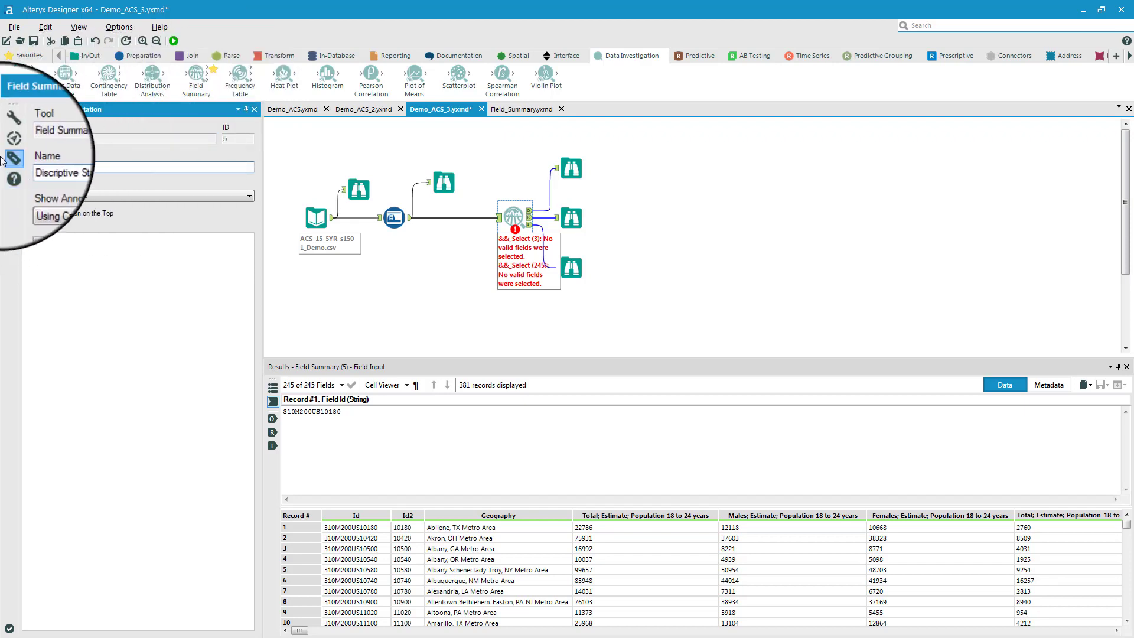
# - Open the Field Summary tool's online help and read the "Configure the tool" and "View results" sections
pyautogui.click(10, 172)
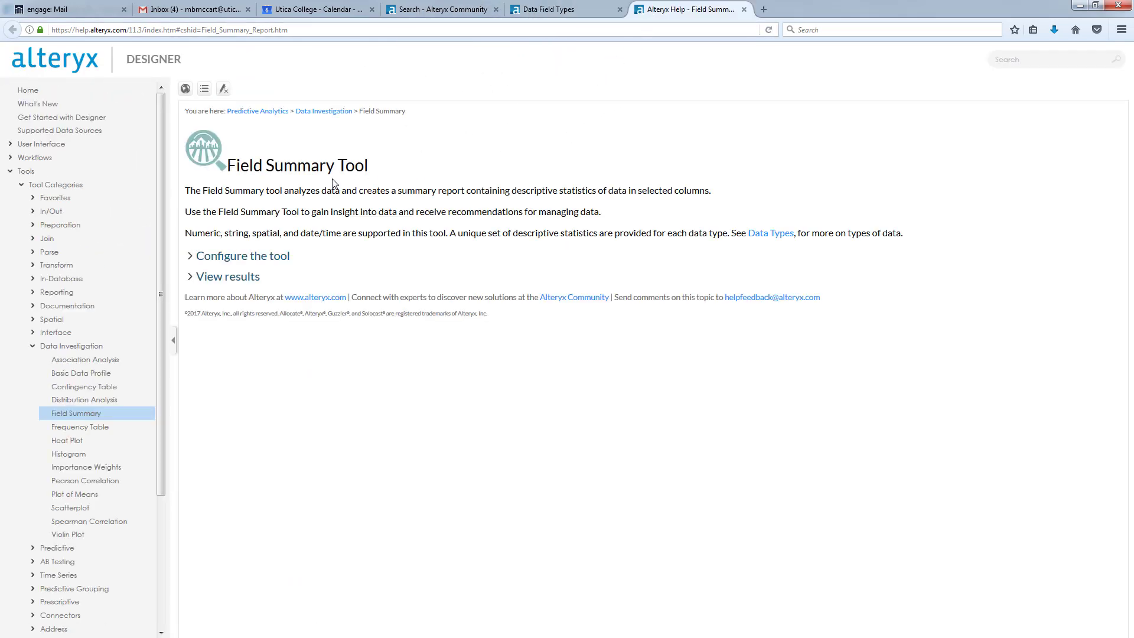
pyautogui.click(191, 258)
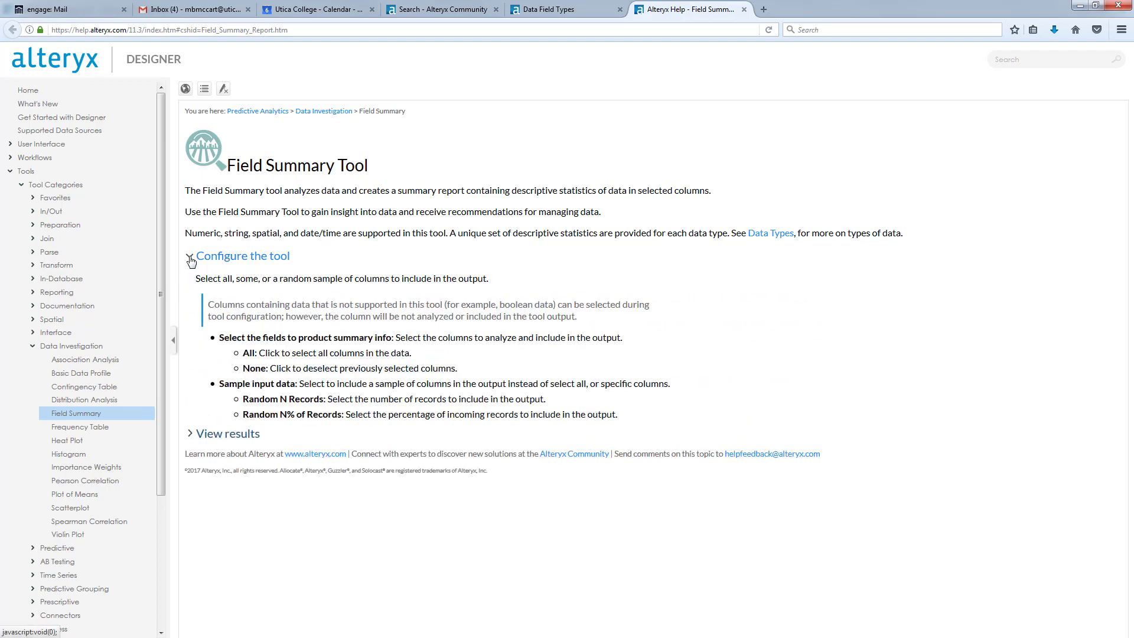
pyautogui.click(190, 440)
pyautogui.scroll(-3, 356, 407)
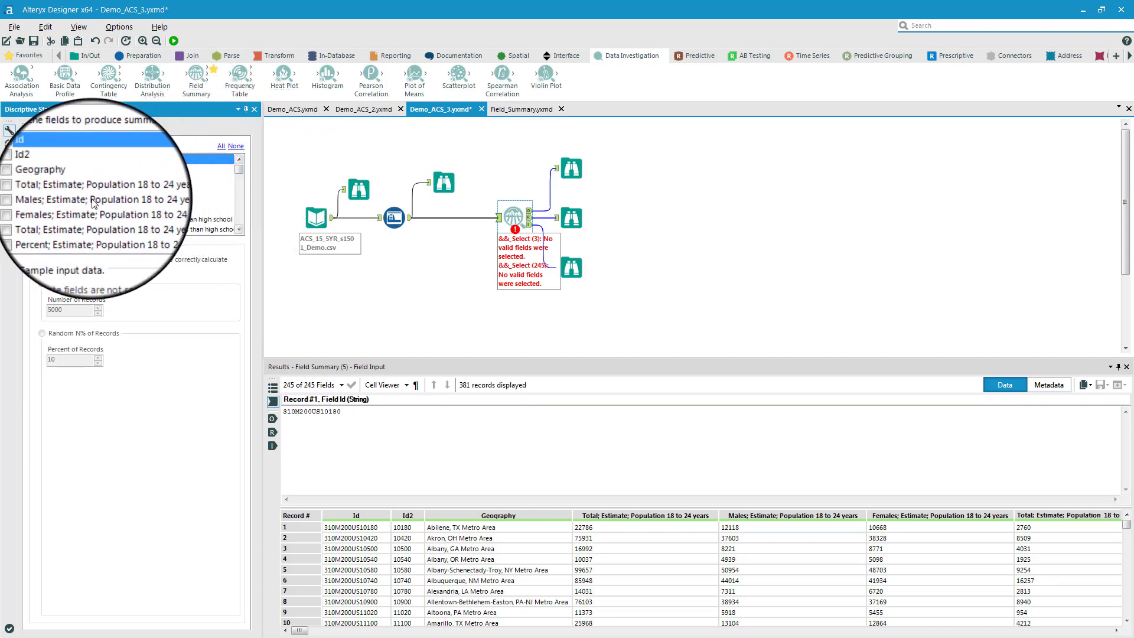
# - Select summary fields: total population 18 to 24; for 25 and over, total, male and female bachelor's degree estimates and graduate or professional percent
pyautogui.scroll(-15, 37, 189)
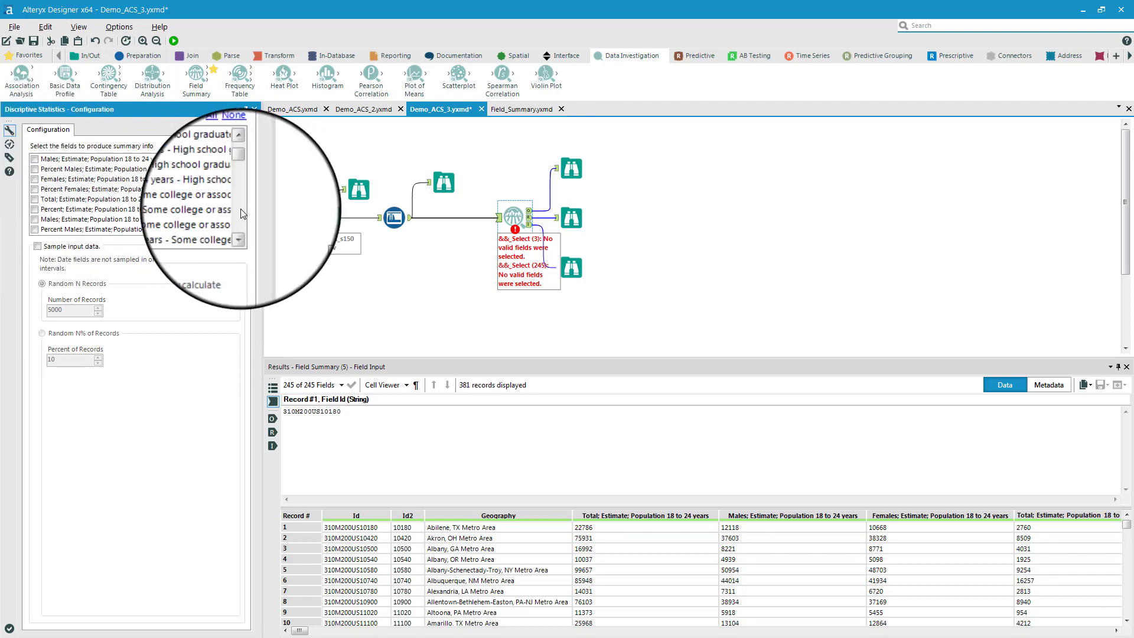
pyautogui.scroll(3, 36, 195)
pyautogui.click(36, 169)
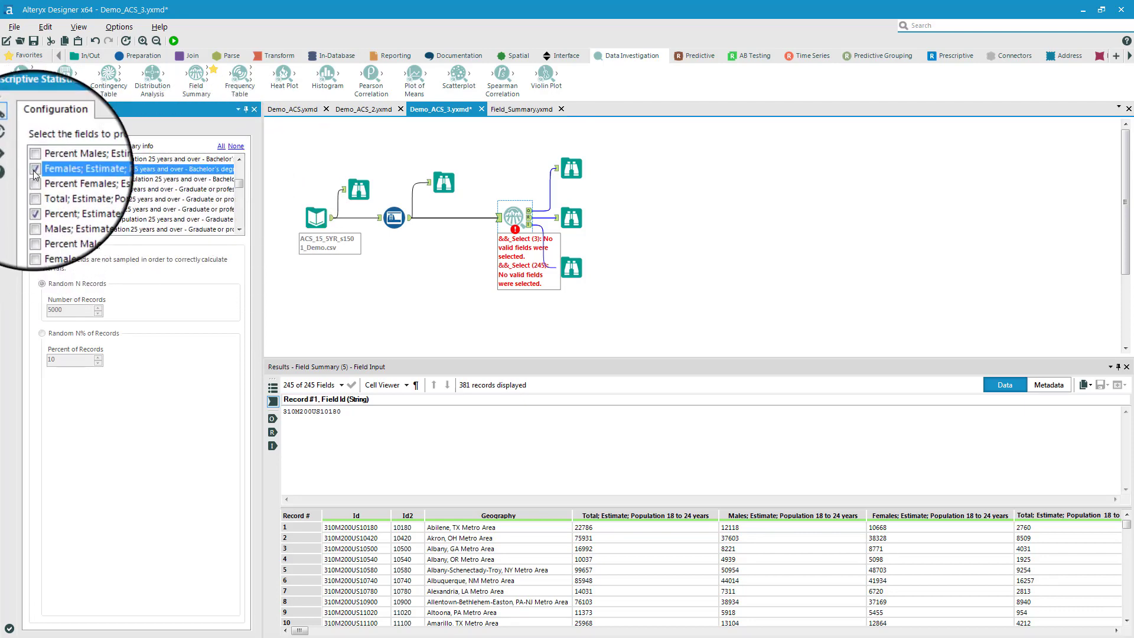
pyautogui.scroll(1, 36, 171)
pyautogui.click(36, 179)
pyautogui.click(36, 159)
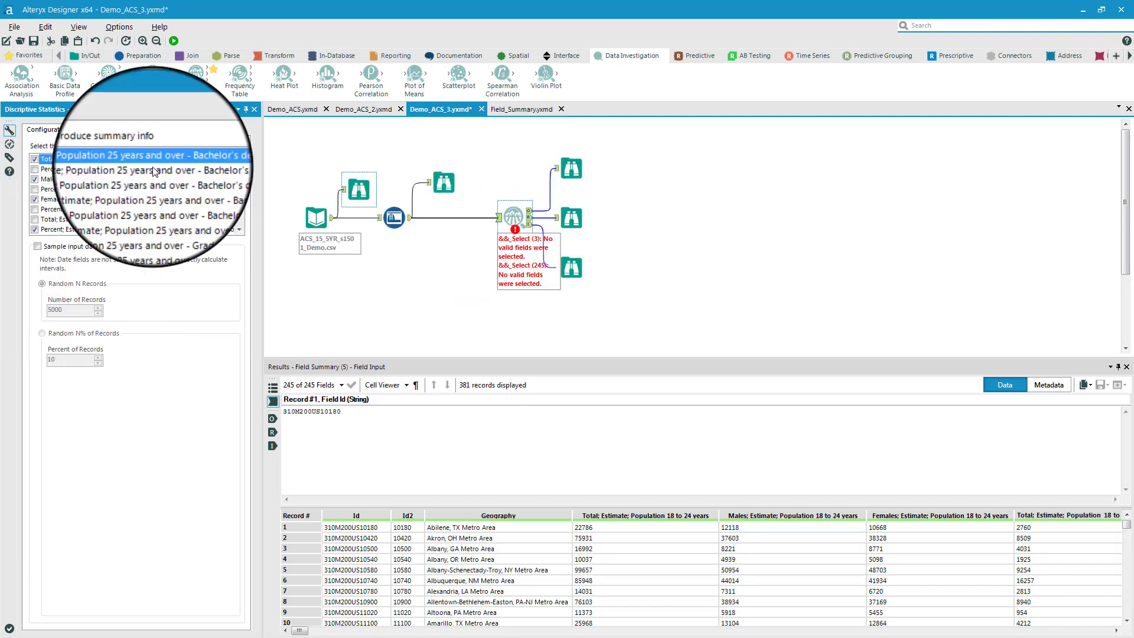
# - Save the Demo_ACS_3.yxmd workflow, run it, and dismiss the completion message
pyautogui.click(36, 41)
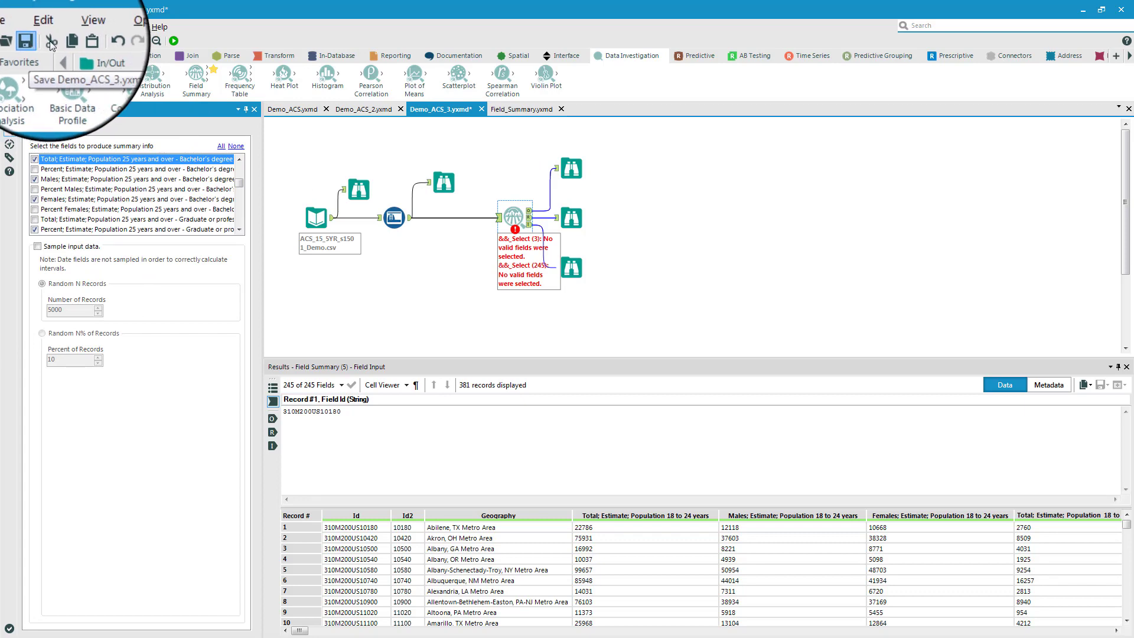
pyautogui.click(174, 41)
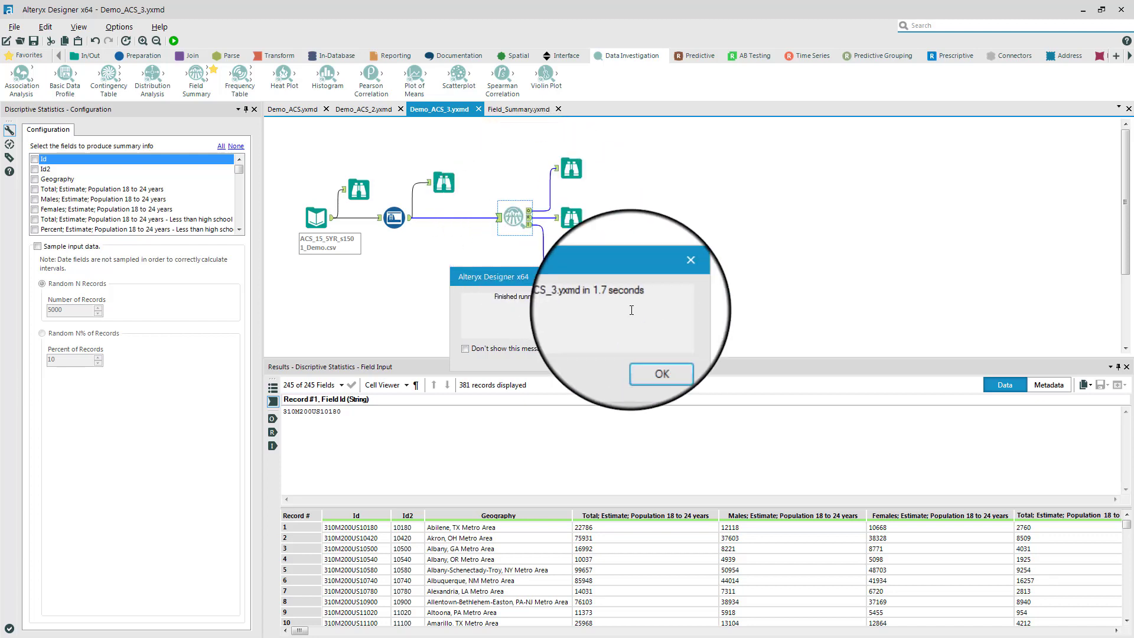
pyautogui.click(650, 356)
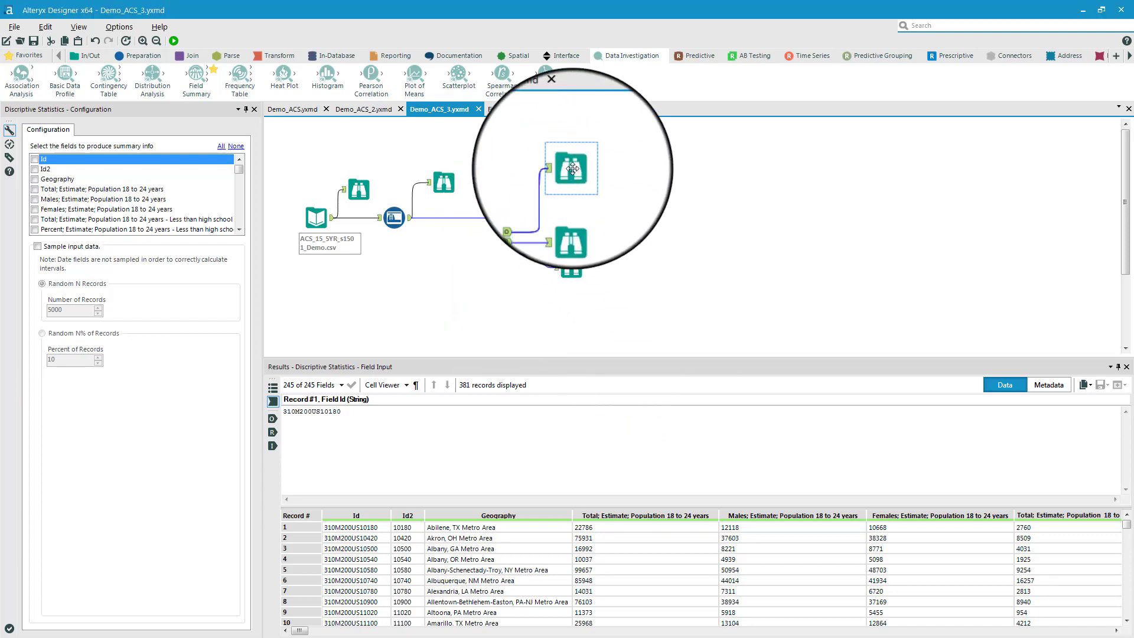
# - Examine the O output's statistics in an enlarged results table and the R output's Numeric Fields report through their Browse tools
pyautogui.click(572, 169)
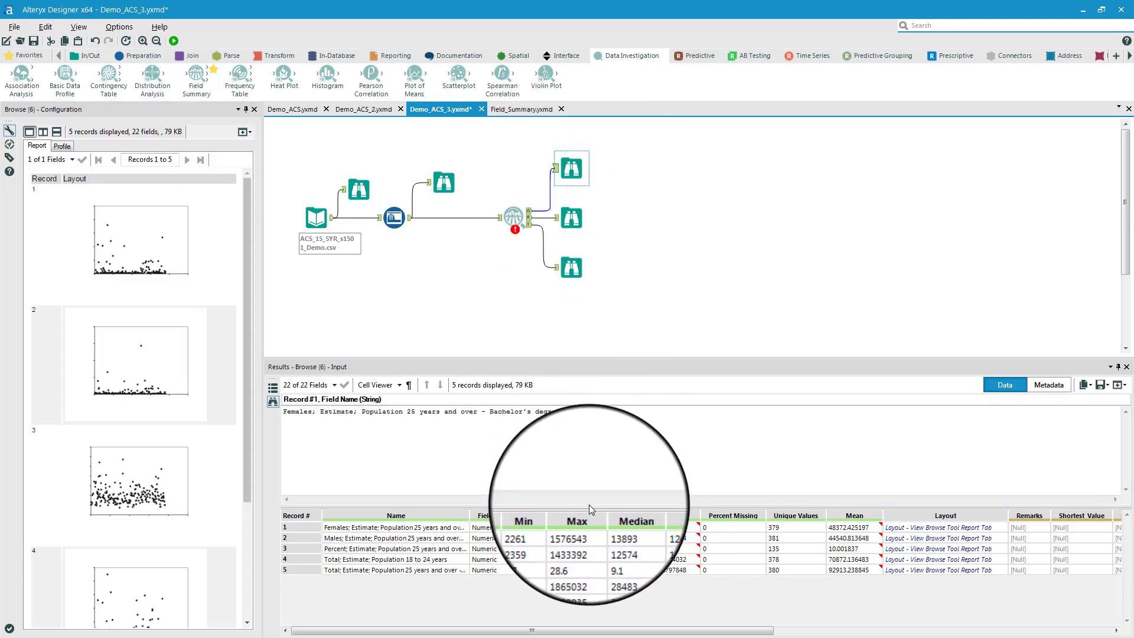
pyautogui.moveTo(590, 508); pyautogui.dragTo(586, 361)
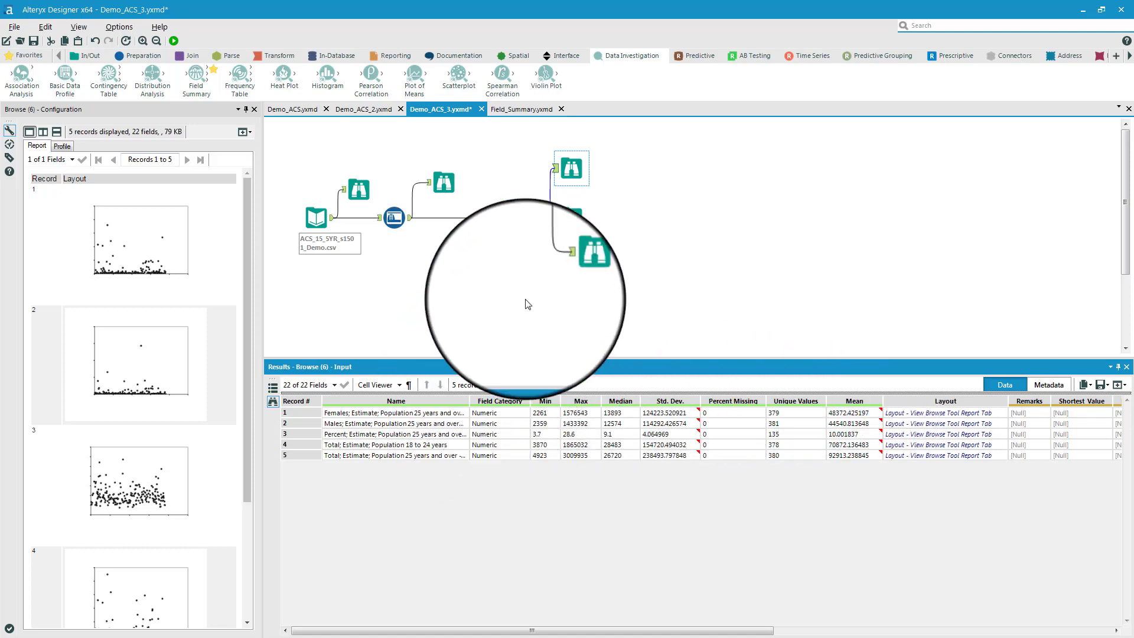
pyautogui.click(530, 218)
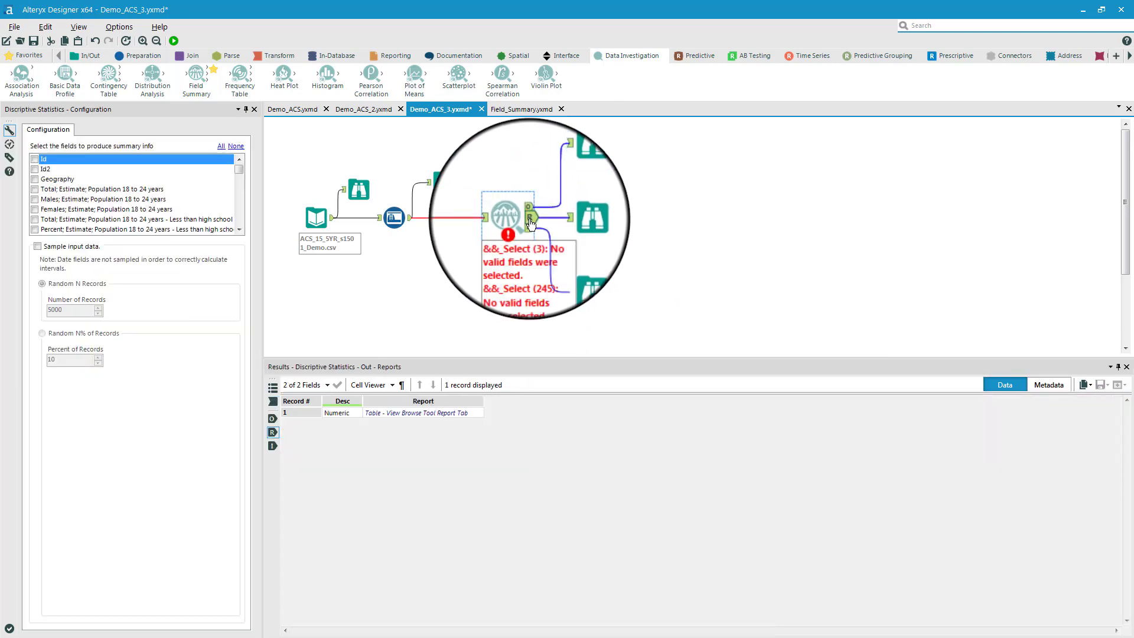
pyautogui.click(571, 218)
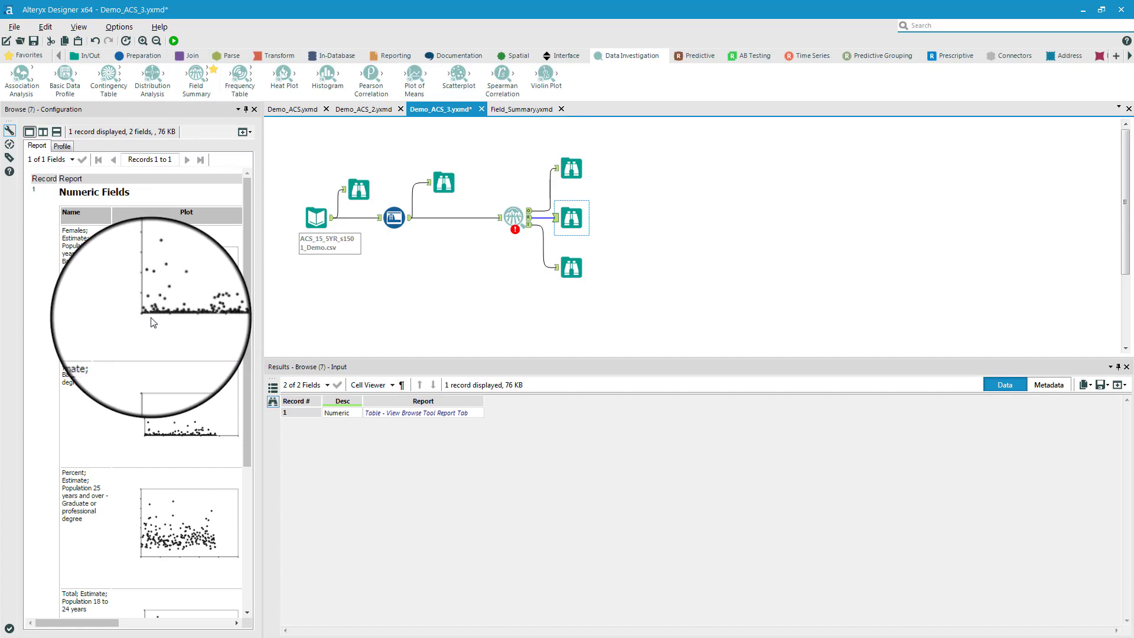
# - Read the Numeric Fields report's plots and statistics columns in a separate maximized window, and close that window
pyautogui.click(245, 131)
pyautogui.click(228, 147)
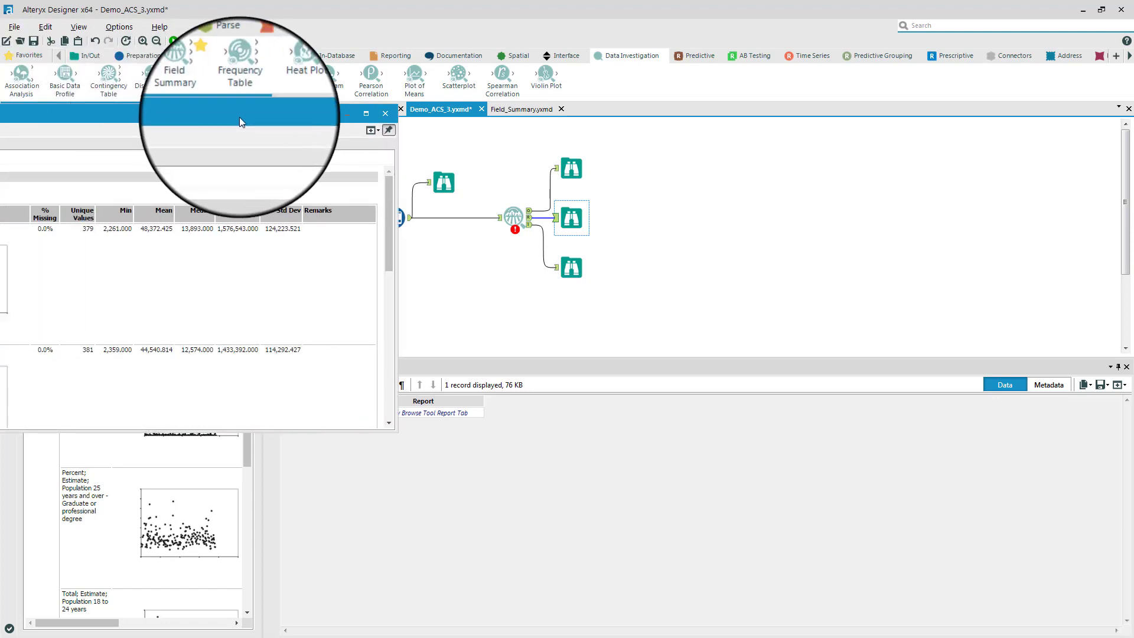
pyautogui.click(752, 123)
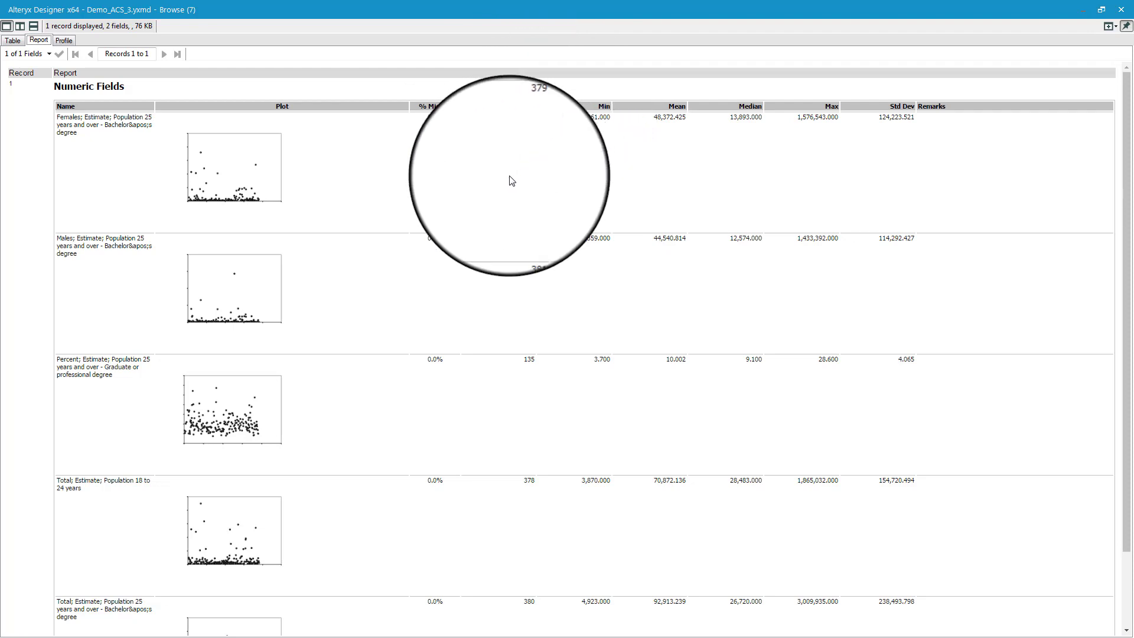
pyautogui.moveTo(1127, 314); pyautogui.dragTo(1127, 418)
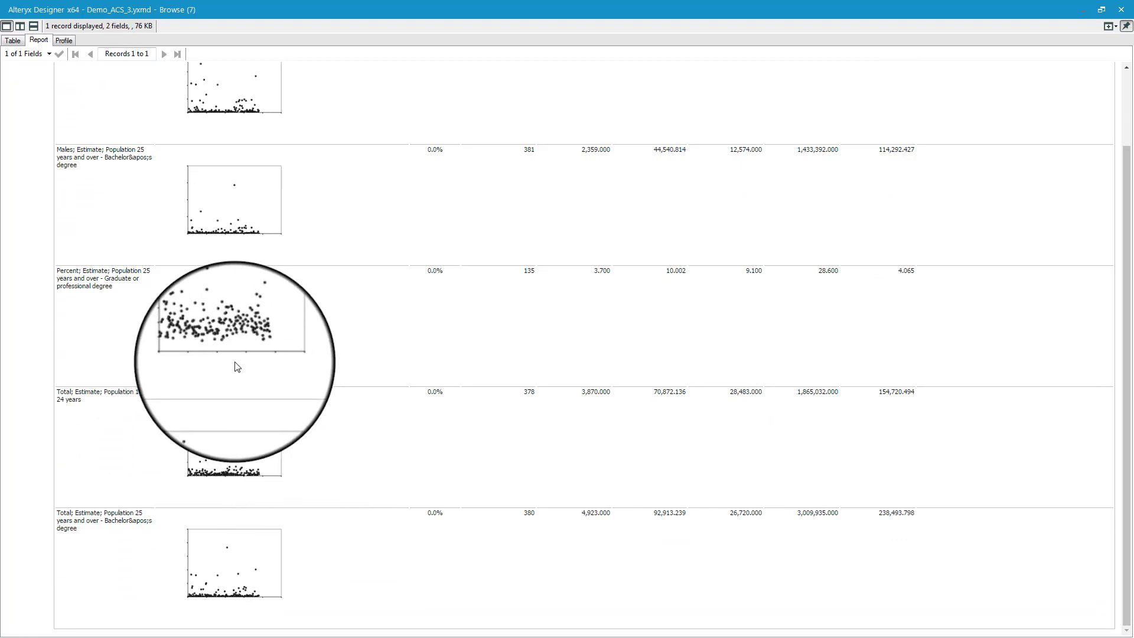
pyautogui.scroll(3, 237, 367)
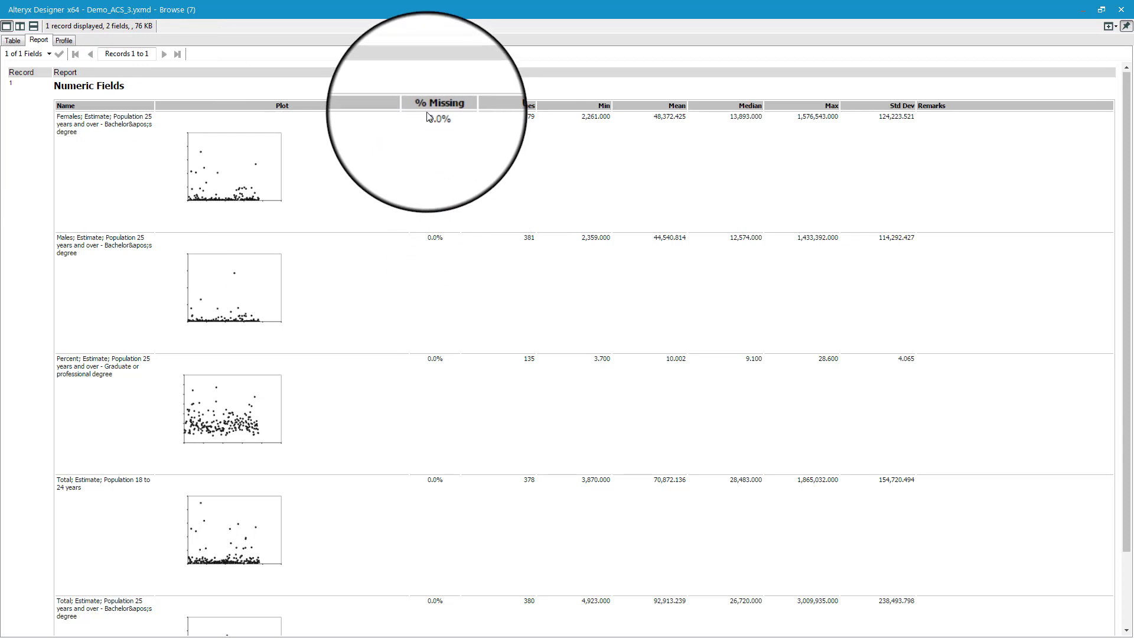
pyautogui.moveTo(423, 108); pyautogui.dragTo(285, 551)
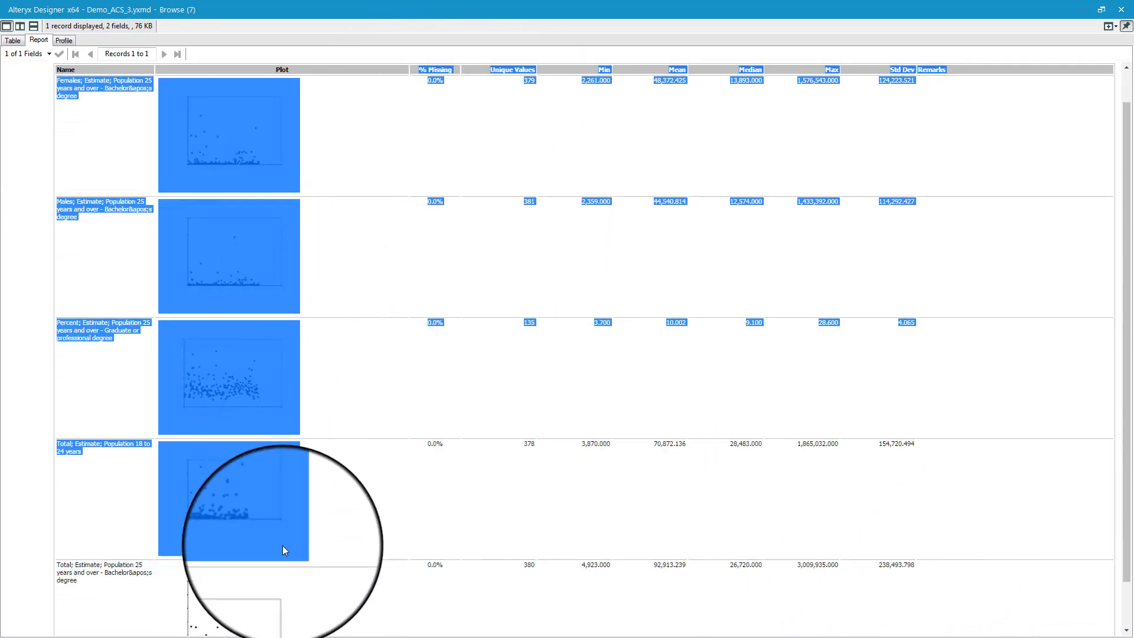
pyautogui.click(426, 570)
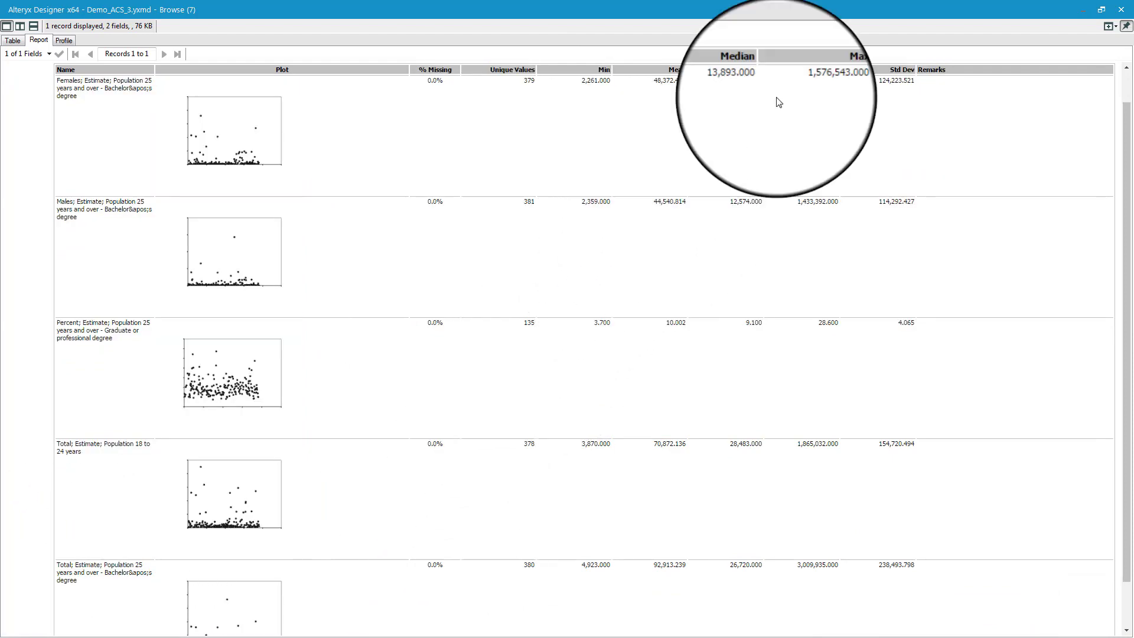
pyautogui.moveTo(1027, 6); pyautogui.dragTo(0, 176)
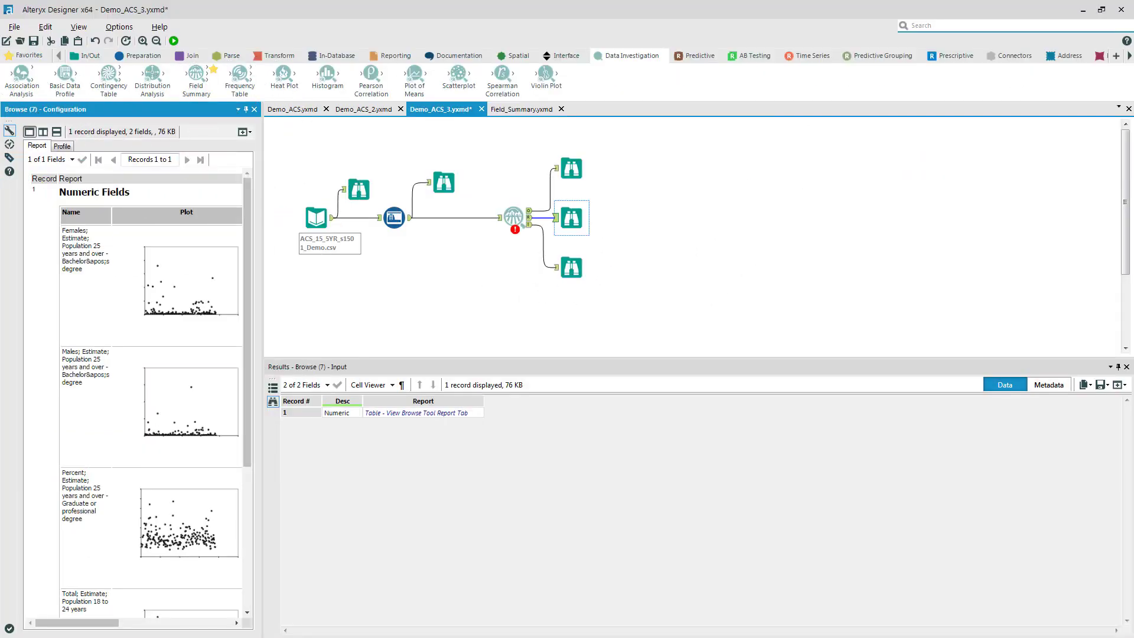
# - View the interactive Field Summary dashboard through the third output's Browse tool and go through its guided tour to the end
pyautogui.click(571, 268)
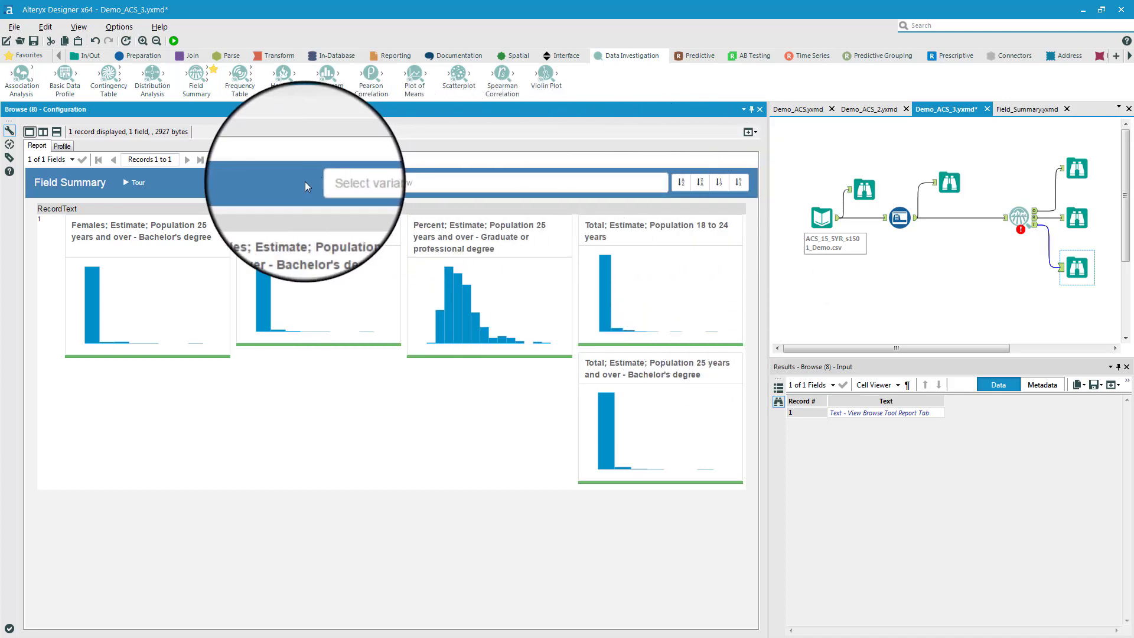
pyautogui.click(135, 182)
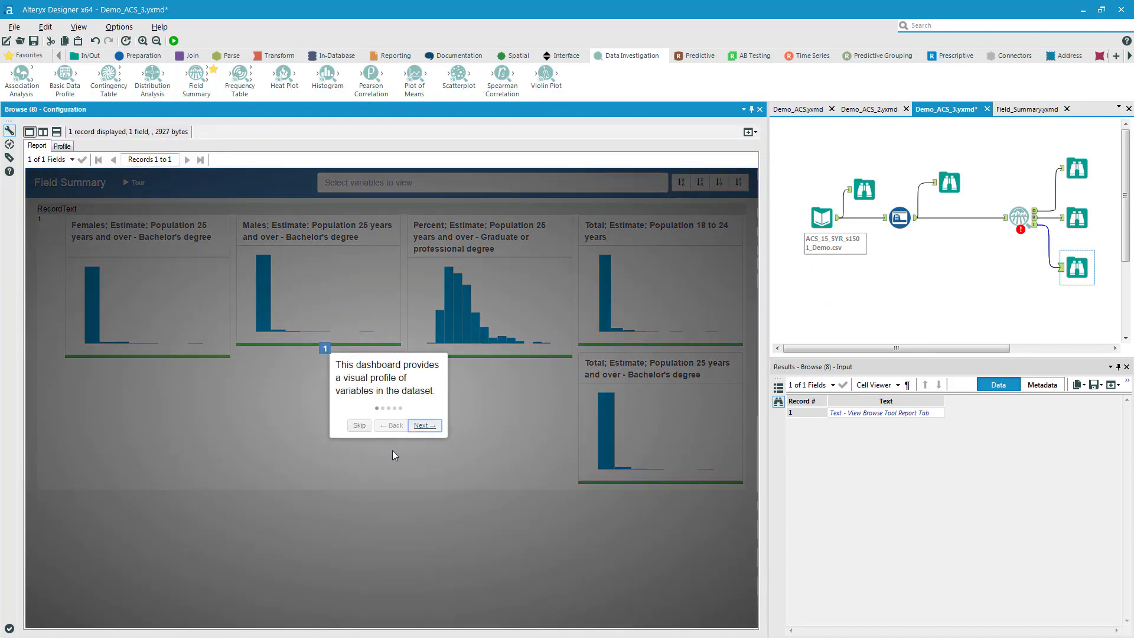
pyautogui.click(421, 426)
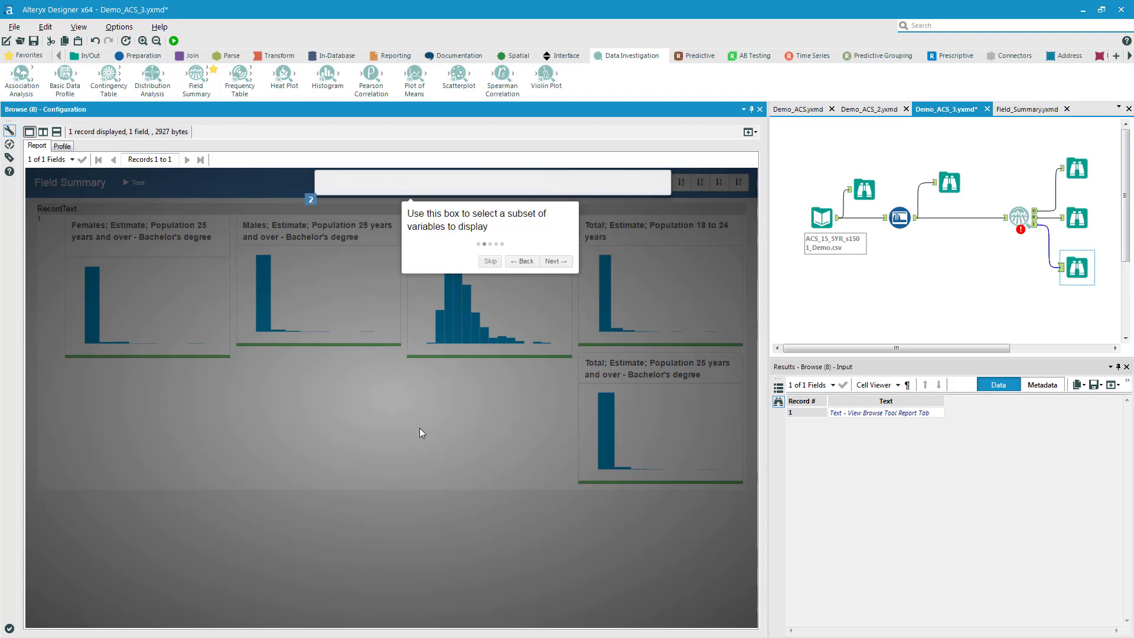
pyautogui.click(556, 261)
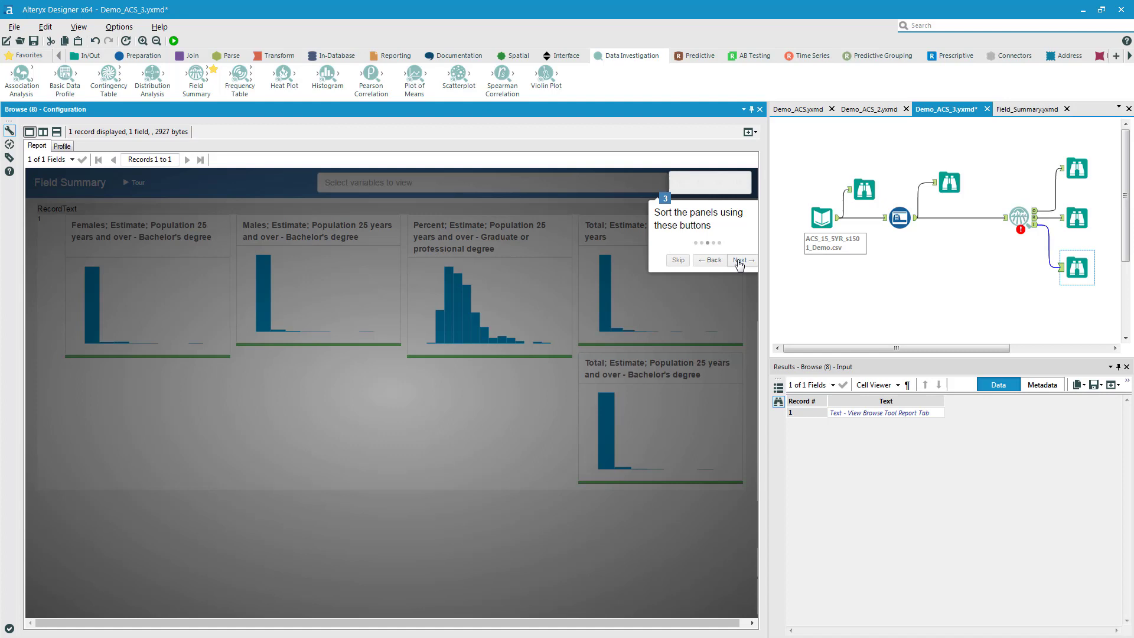
pyautogui.click(738, 261)
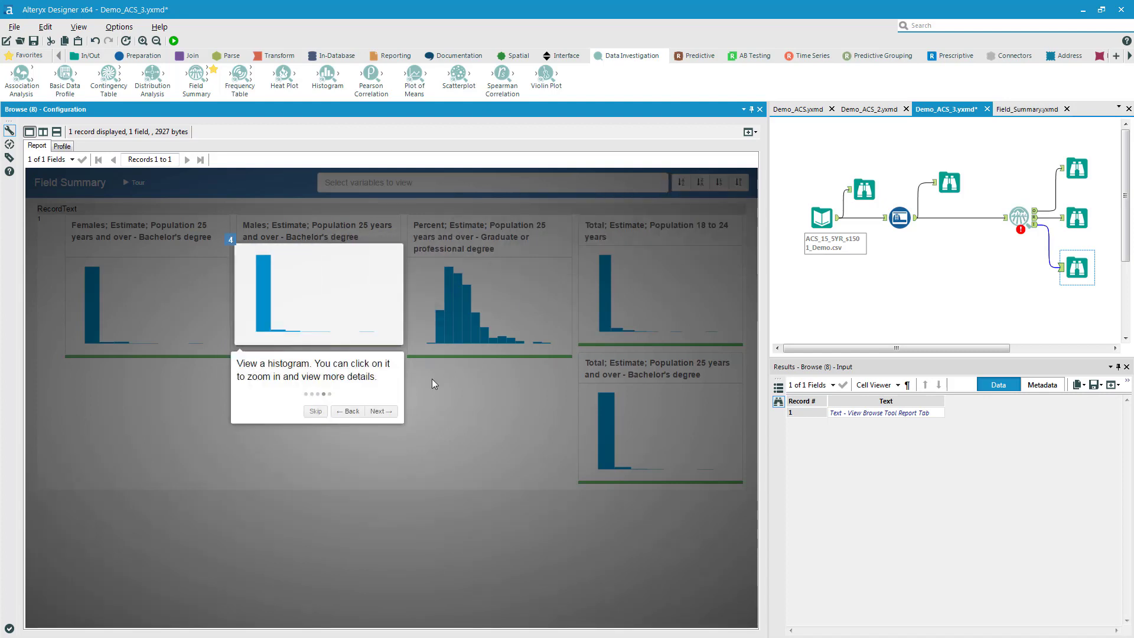
pyautogui.click(381, 412)
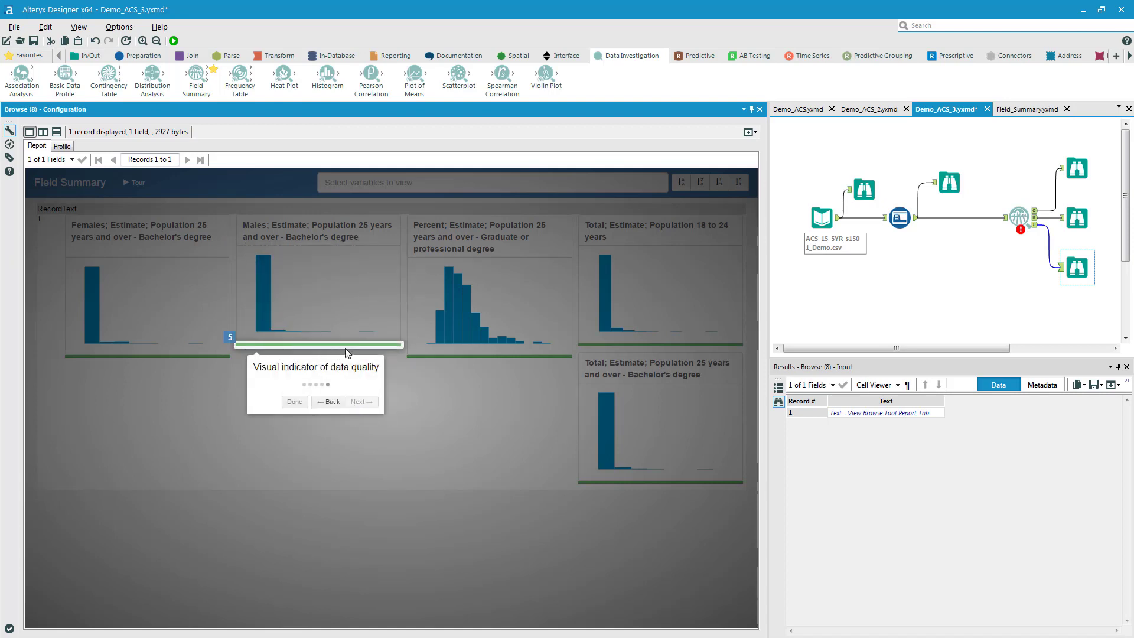
pyautogui.click(295, 402)
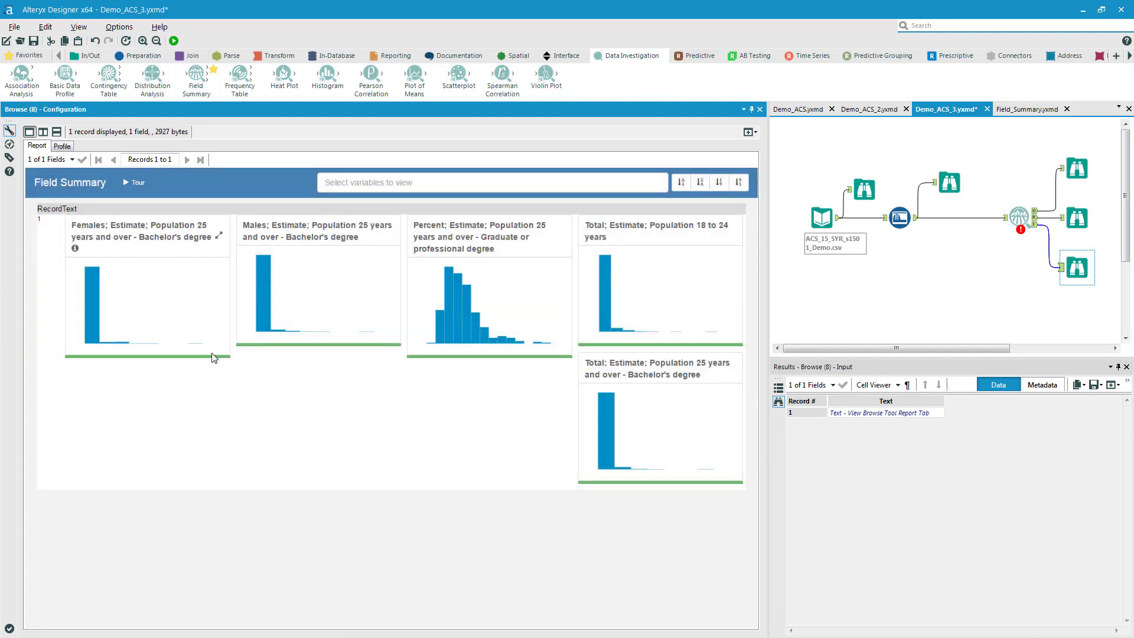
# - Inspect the bars' instance counts in the graduate or professional degree, male bachelor's and female bachelor's histograms
pyautogui.moveTo(440, 319)
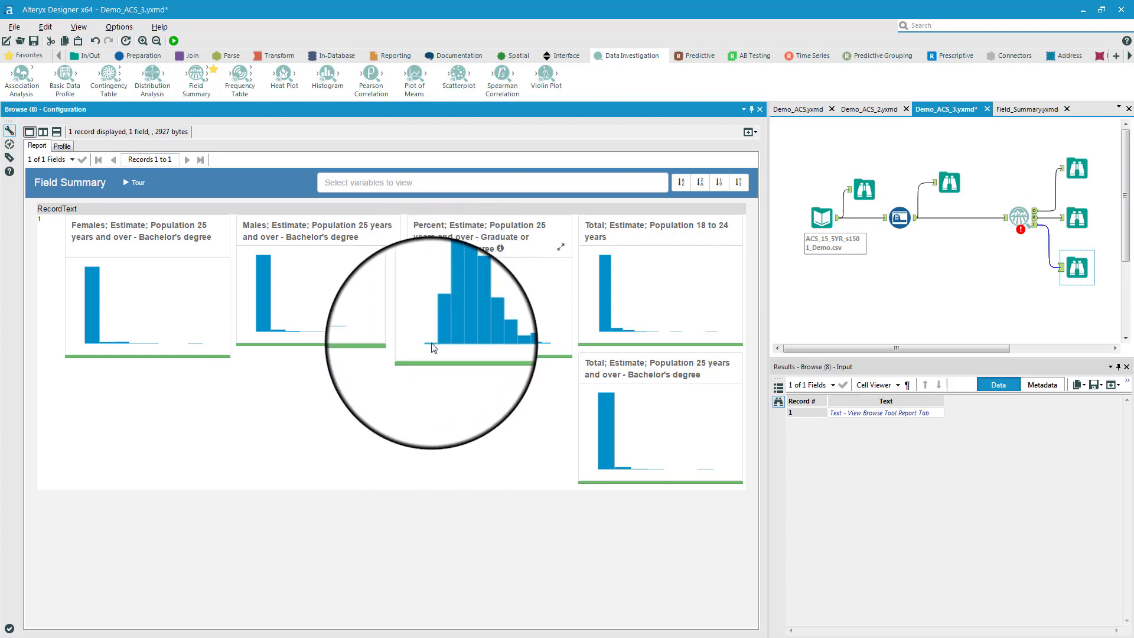
pyautogui.moveTo(450, 342)
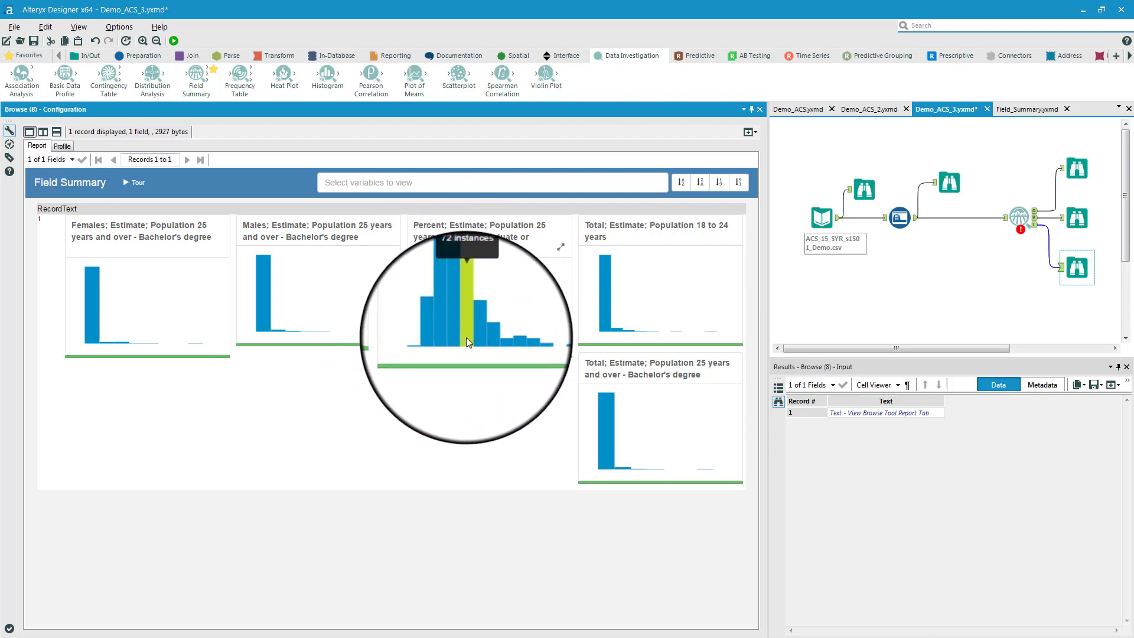
pyautogui.moveTo(263, 317)
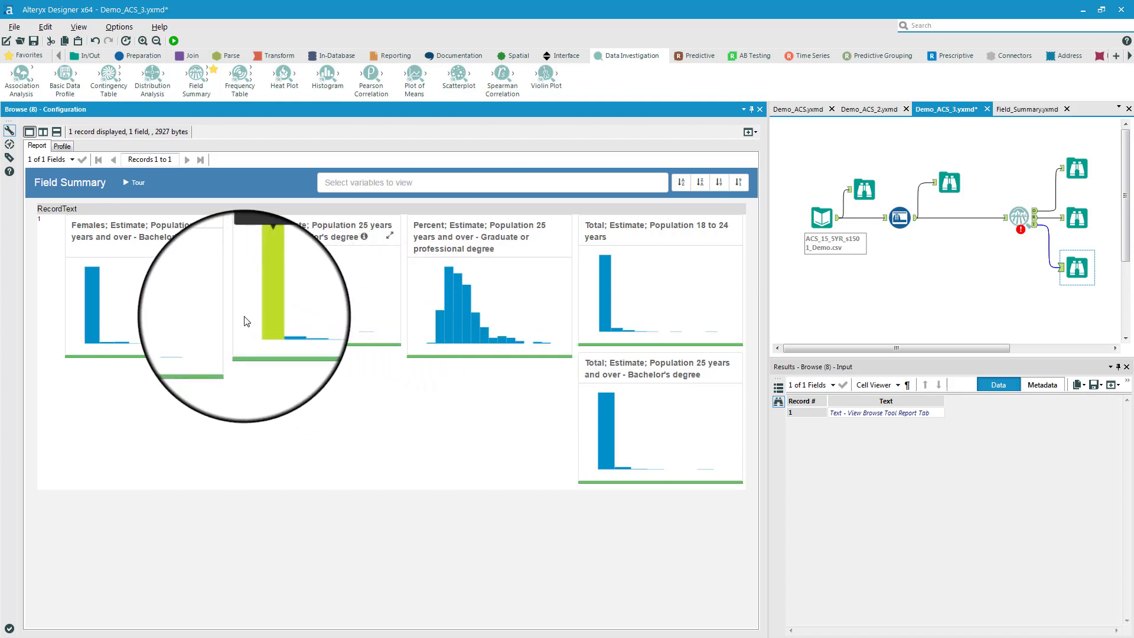
pyautogui.moveTo(105, 347)
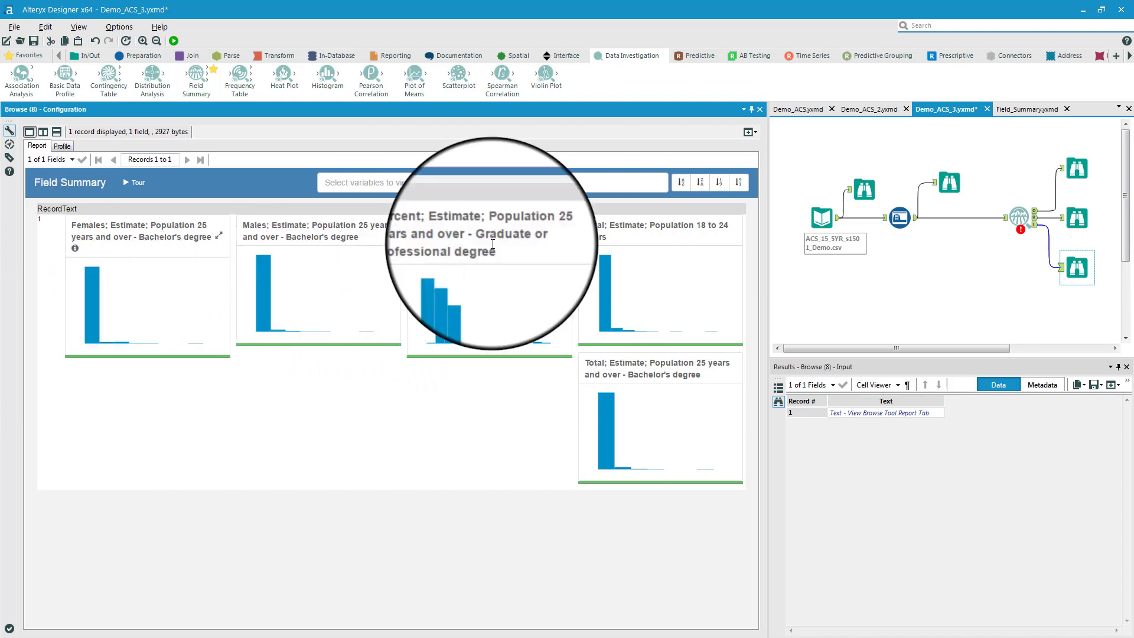
# - Sort the dashboard's histogram panels by variable name in reverse alphabetical order, and narrow the report pane again
pyautogui.click(700, 183)
pyautogui.click(719, 183)
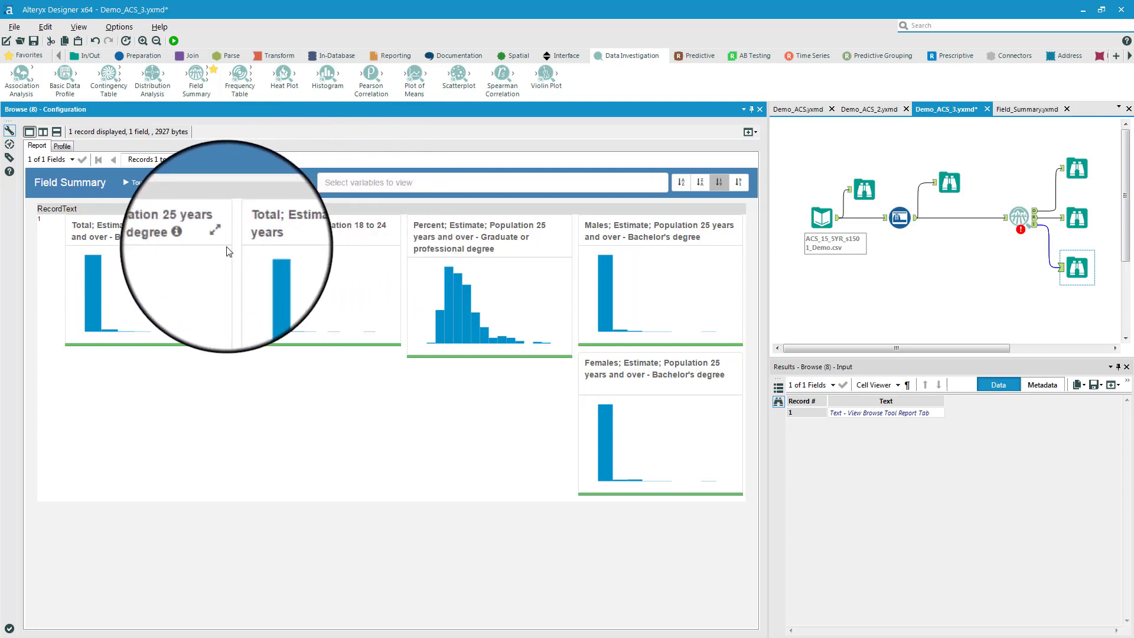
pyautogui.click(756, 112)
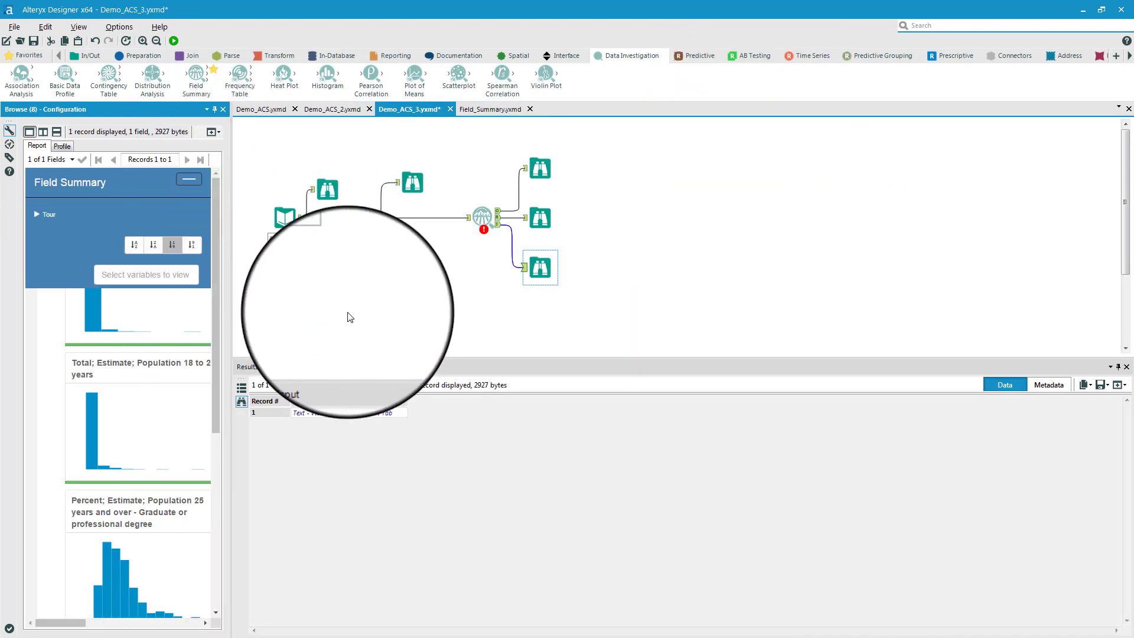